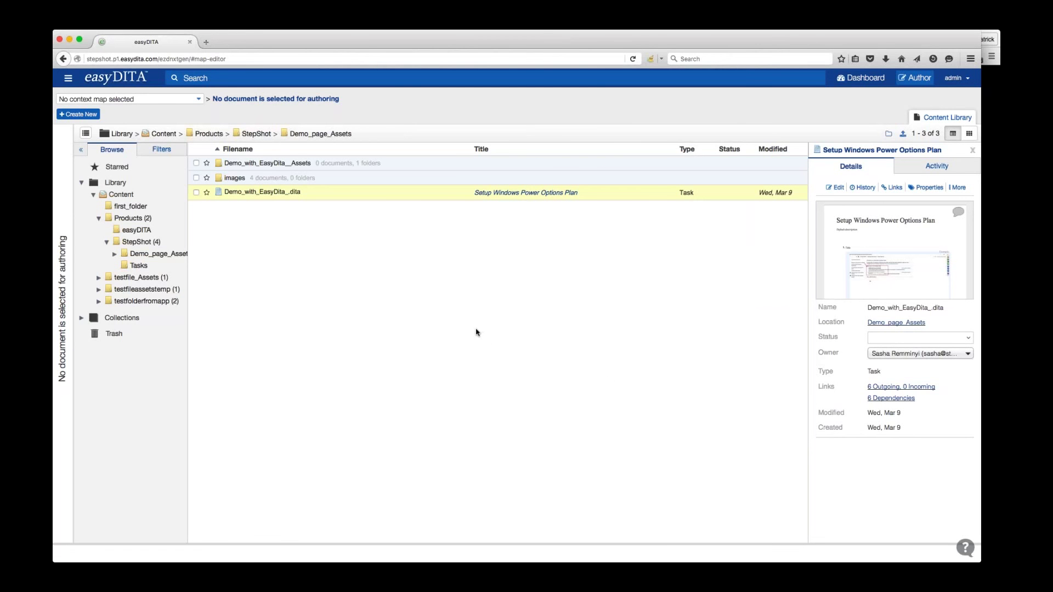
# - Open the StepShot folder under Products in the content library and look through the preview of Demo_page.dita
pyautogui.click(163, 134)
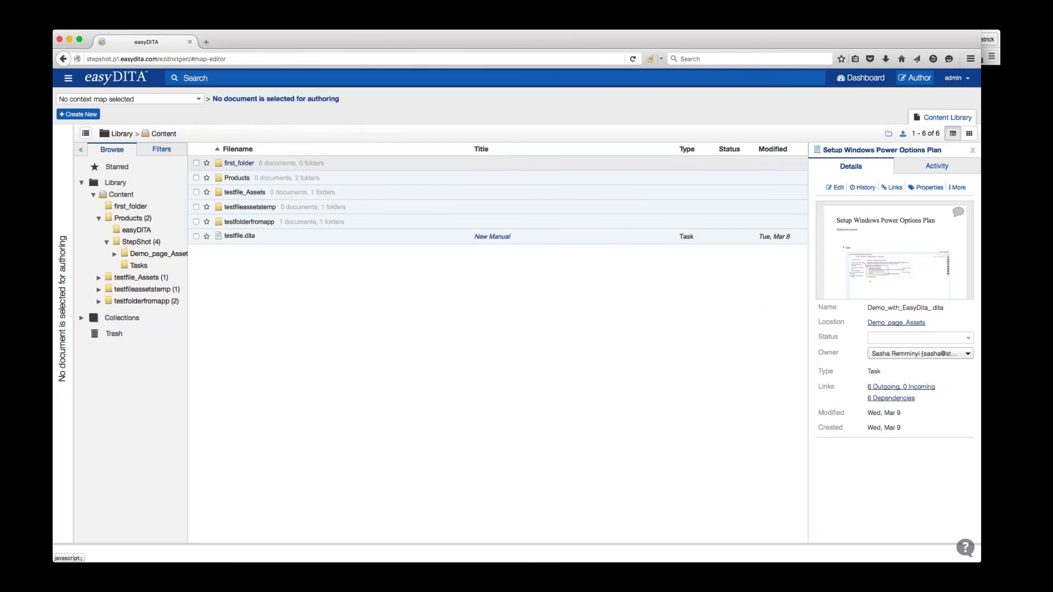
pyautogui.click(974, 151)
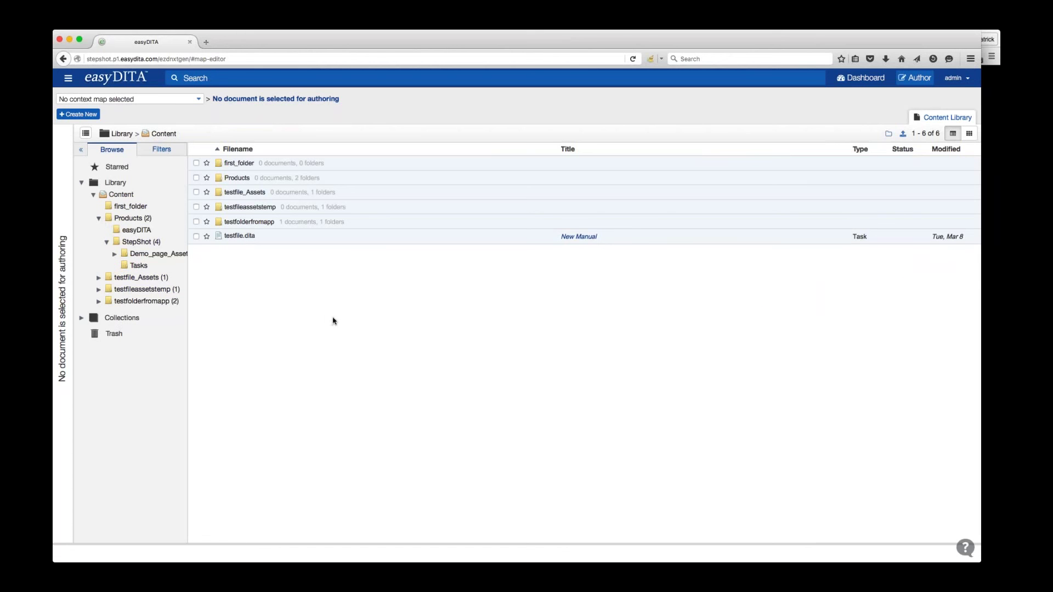
pyautogui.click(128, 220)
pyautogui.click(142, 245)
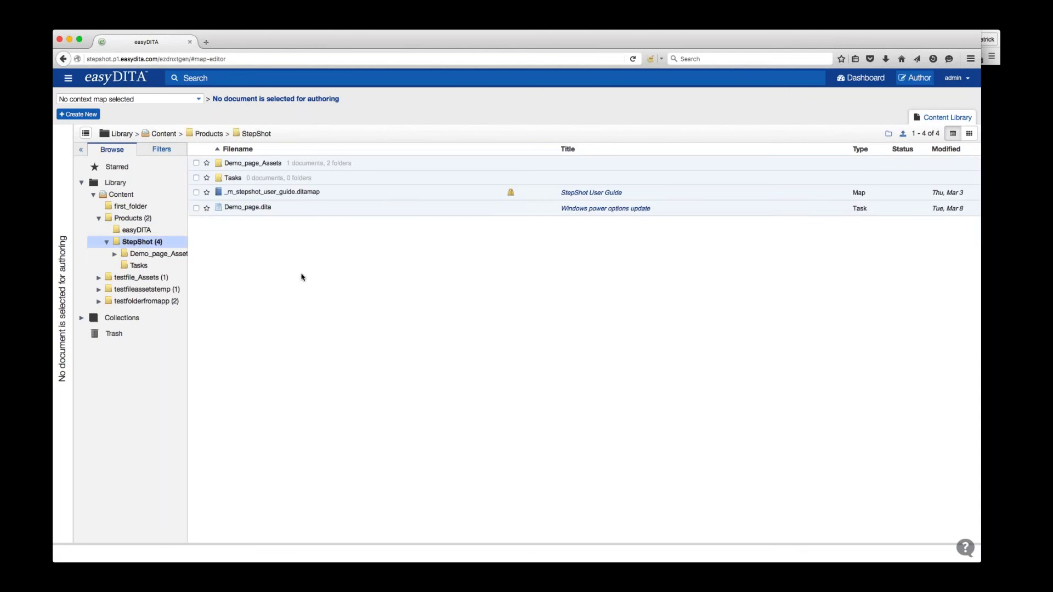
pyautogui.click(243, 211)
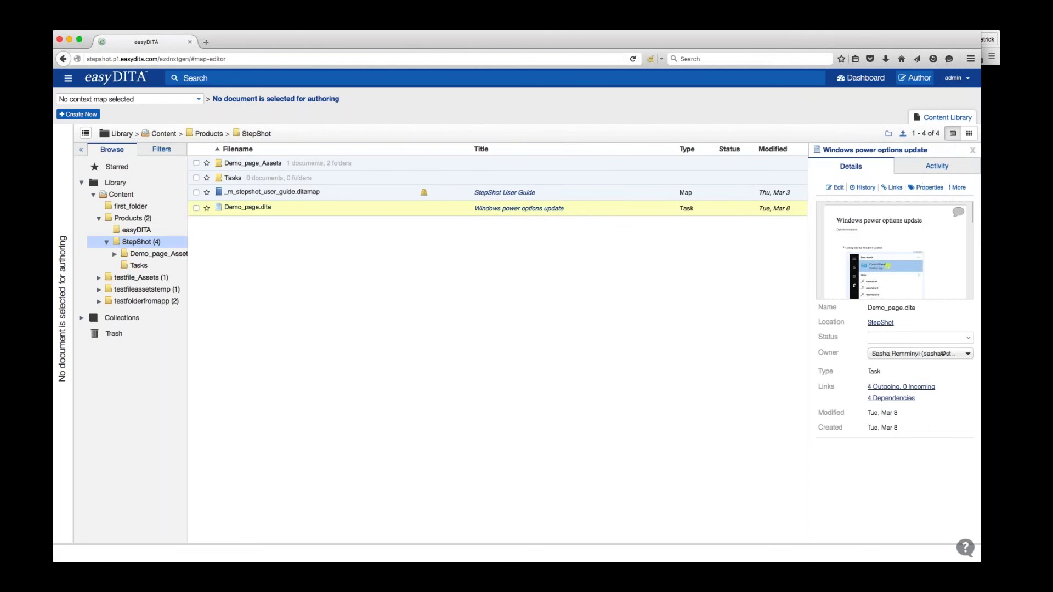
pyautogui.scroll(-5, 899, 282)
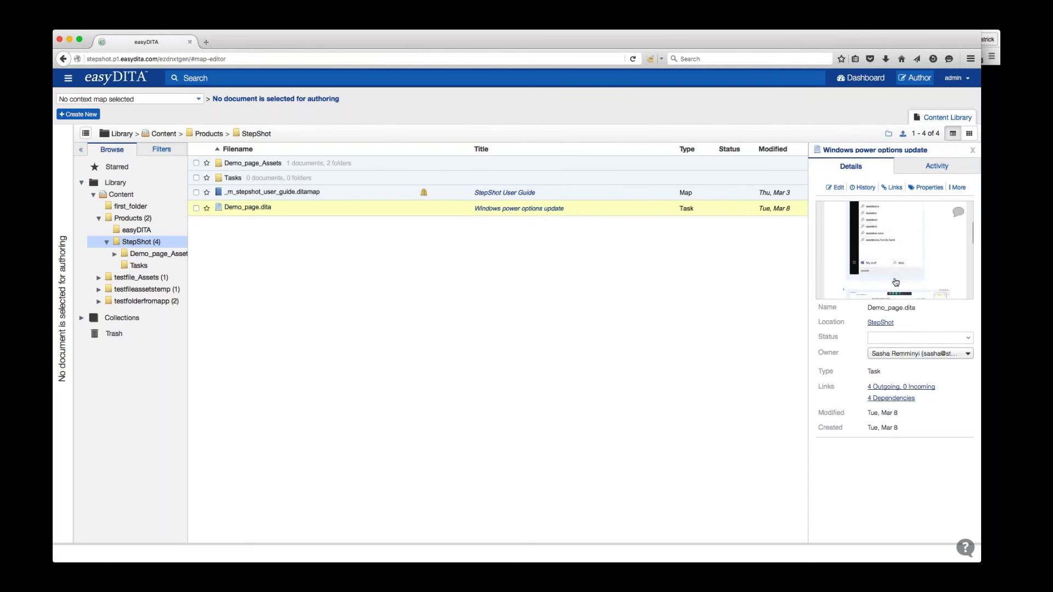
pyautogui.scroll(-5, 895, 283)
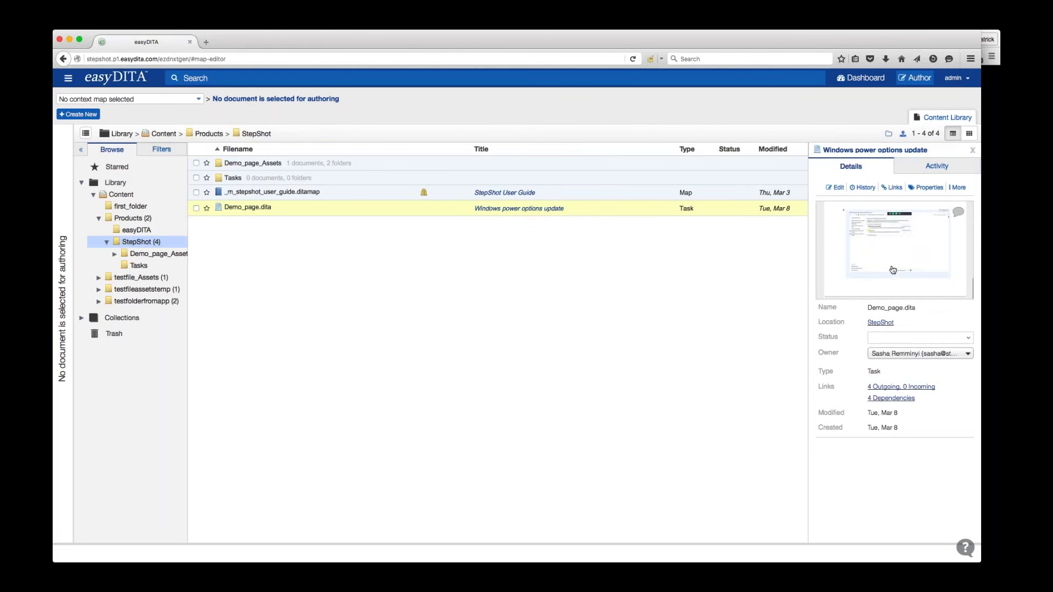
pyautogui.scroll(10, 893, 269)
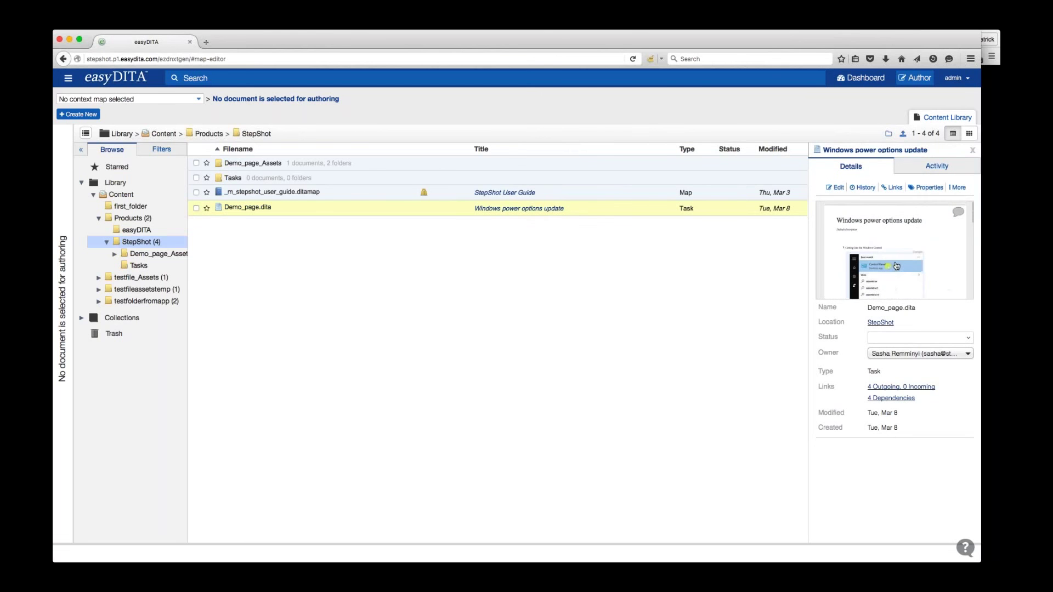
# - Open the Demo_page_Assets folder and look at the preview of Demo_with_EasyDita_.dita
pyautogui.click(241, 163)
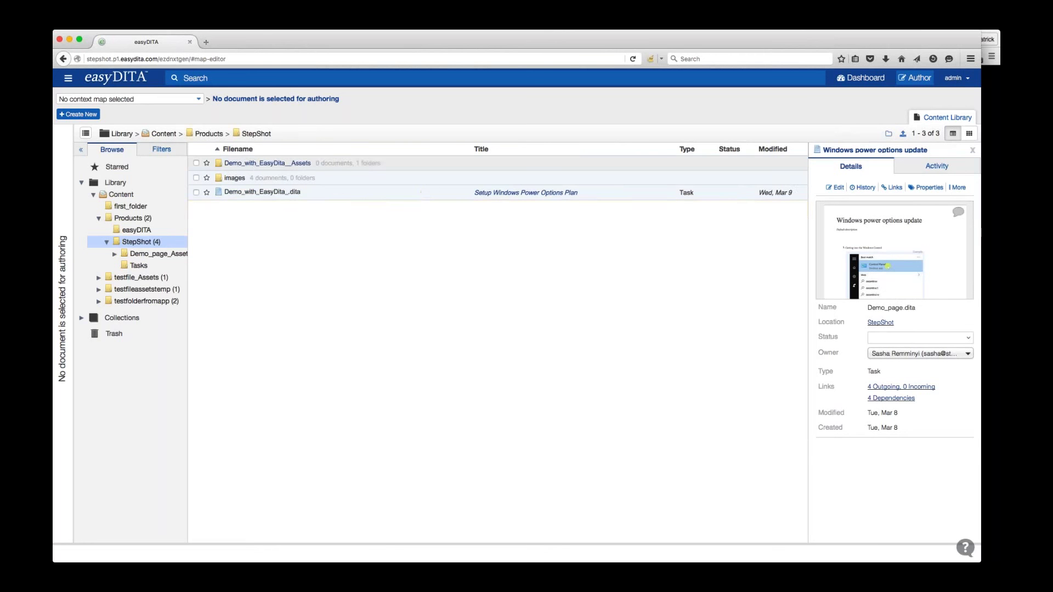
pyautogui.click(252, 193)
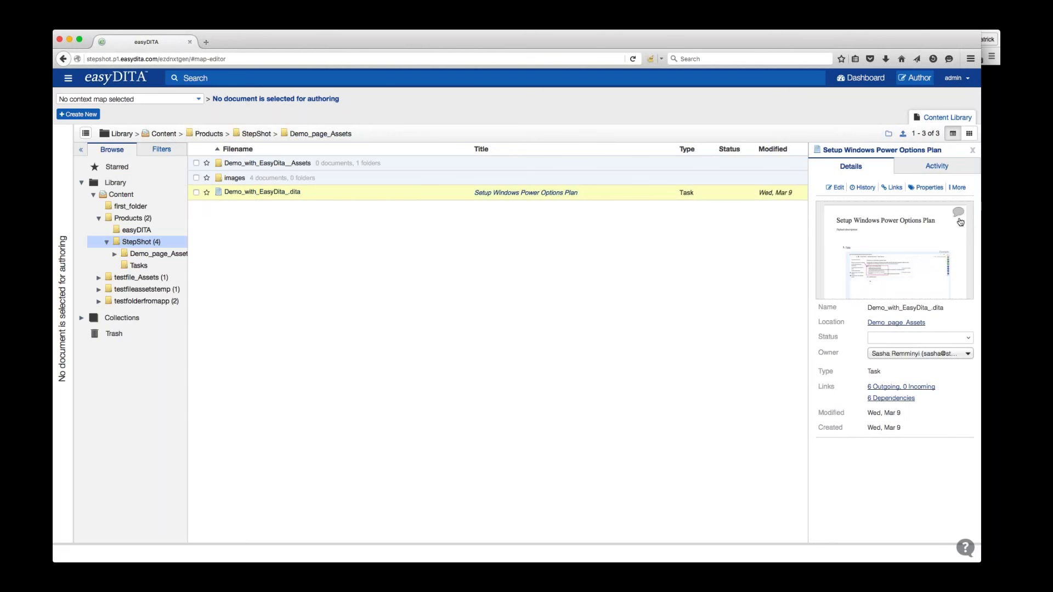
pyautogui.scroll(-2, 897, 250)
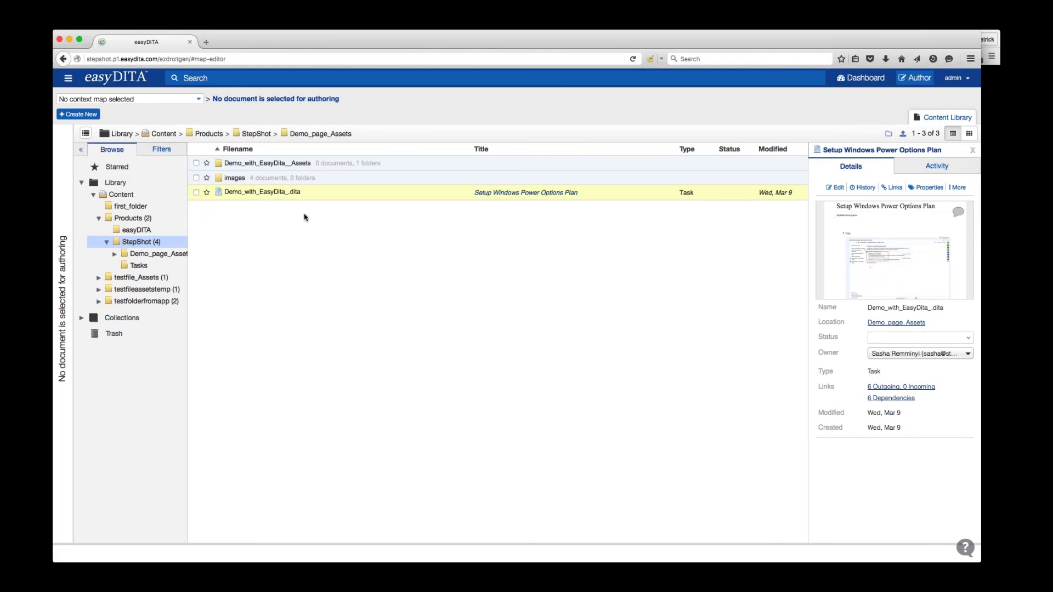
# - Unlock _m_stepshot_user_guide.ditamap in the StepShot folder and open it for authoring
pyautogui.click(256, 134)
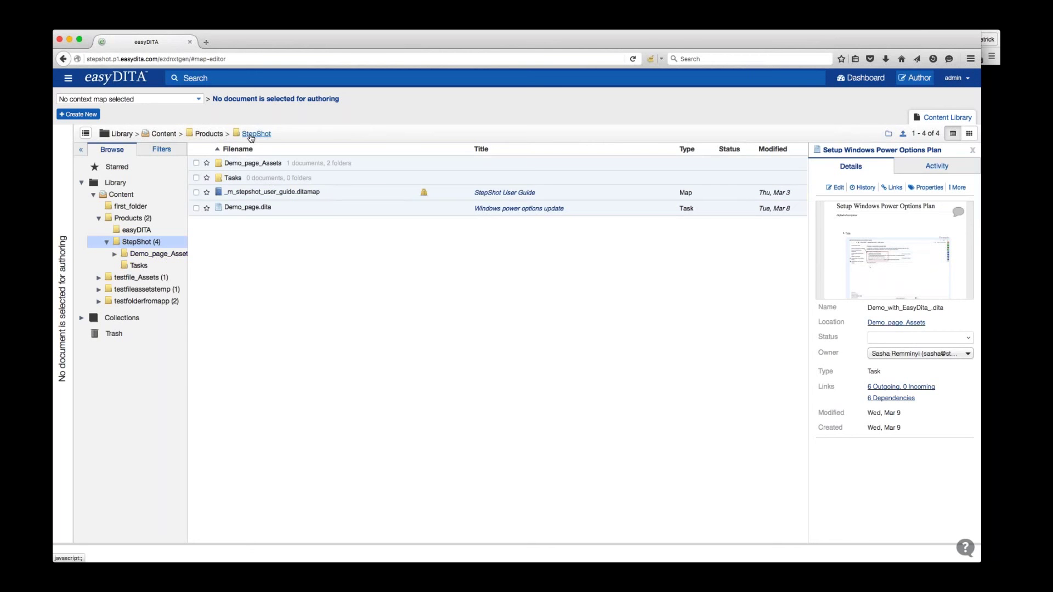
pyautogui.click(279, 195)
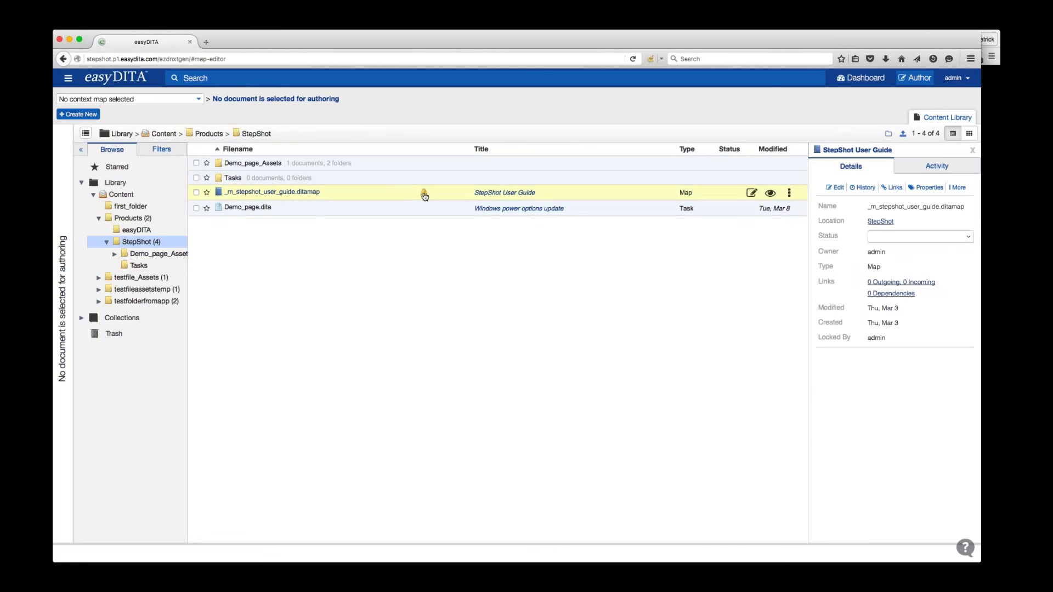
pyautogui.rightClick(387, 195)
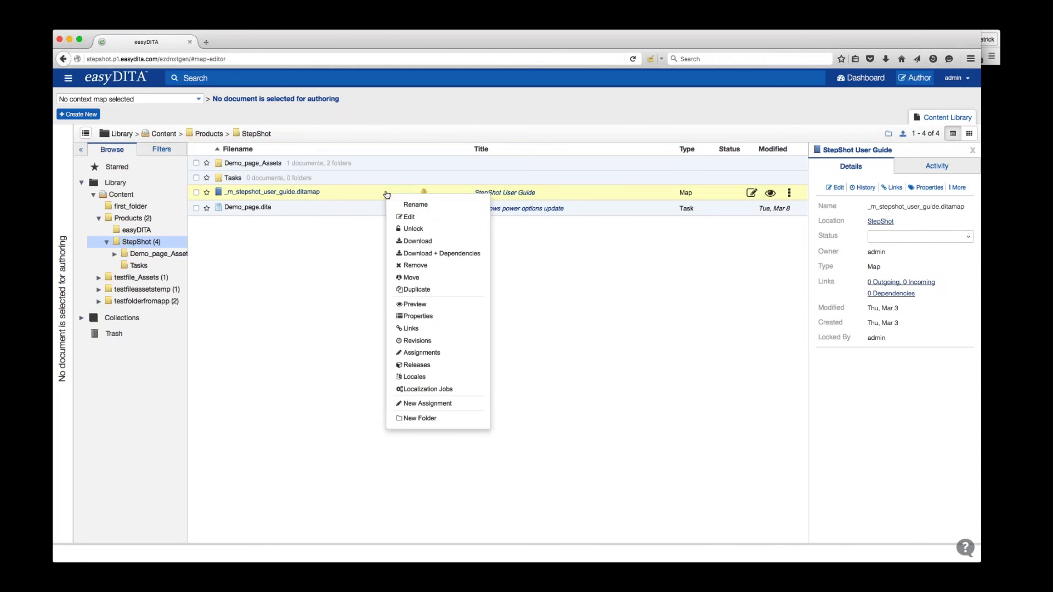
pyautogui.click(426, 235)
pyautogui.click(618, 377)
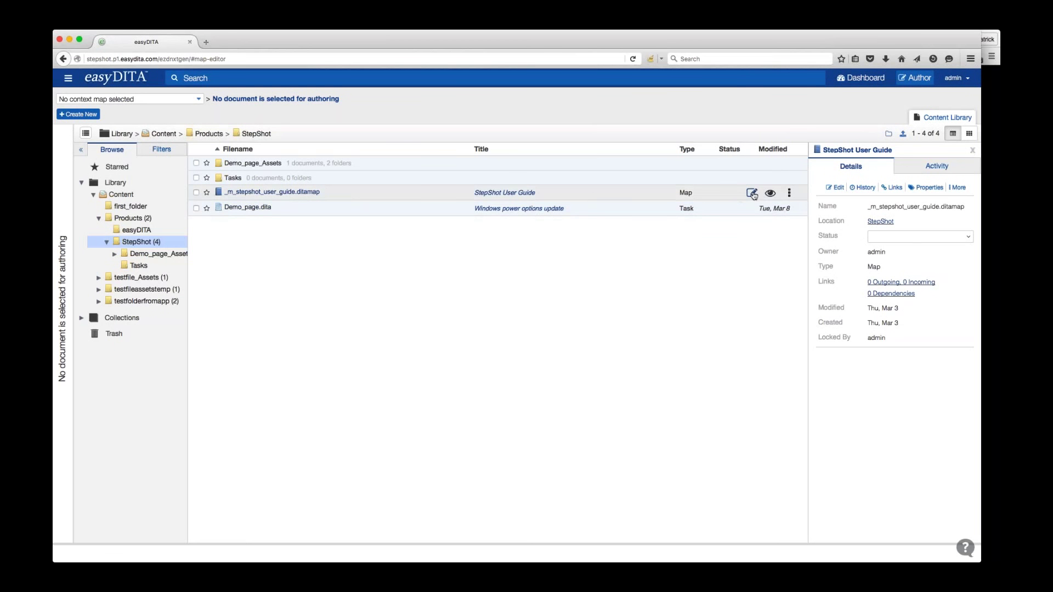
pyautogui.doubleClick(406, 193)
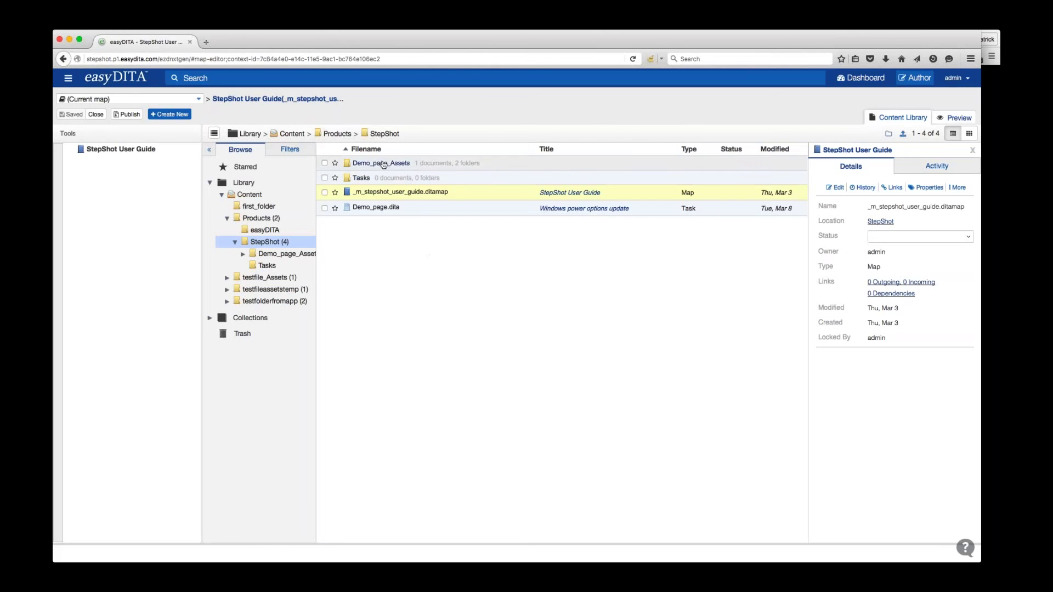
# - Insert Demo_with_EasyDita_.dita from the Demo_page_Assets folder into the StepShot User Guide map as a topicref
pyautogui.doubleClick(384, 164)
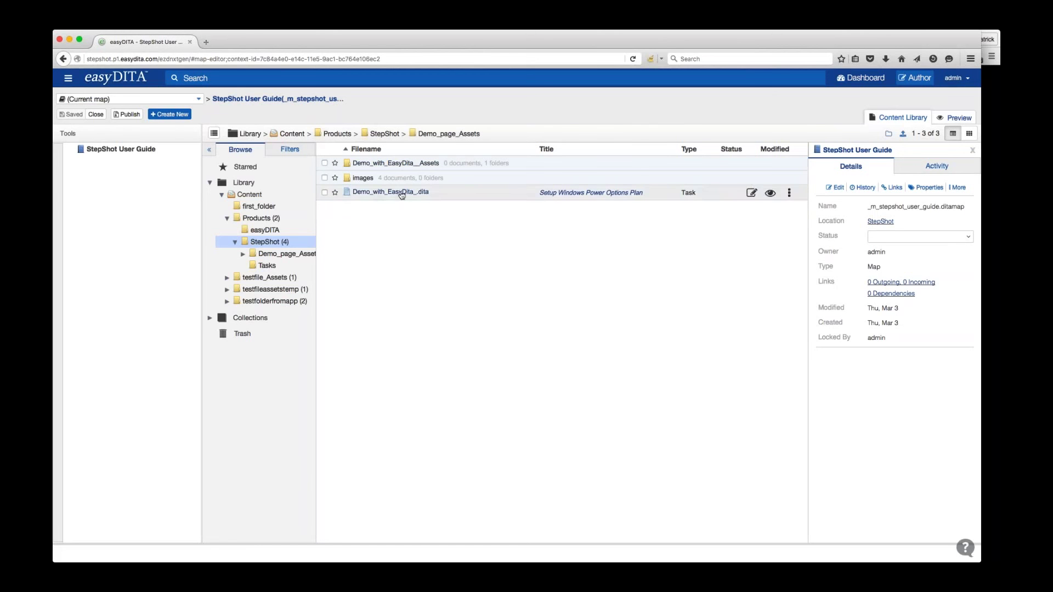
pyautogui.moveTo(400, 193); pyautogui.dragTo(137, 180)
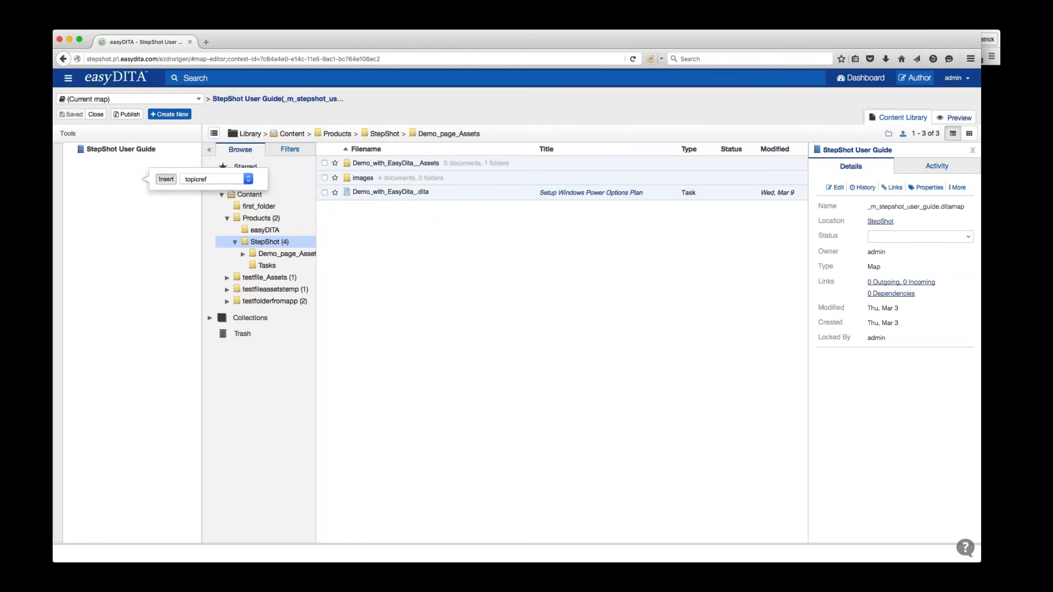
pyautogui.click(165, 181)
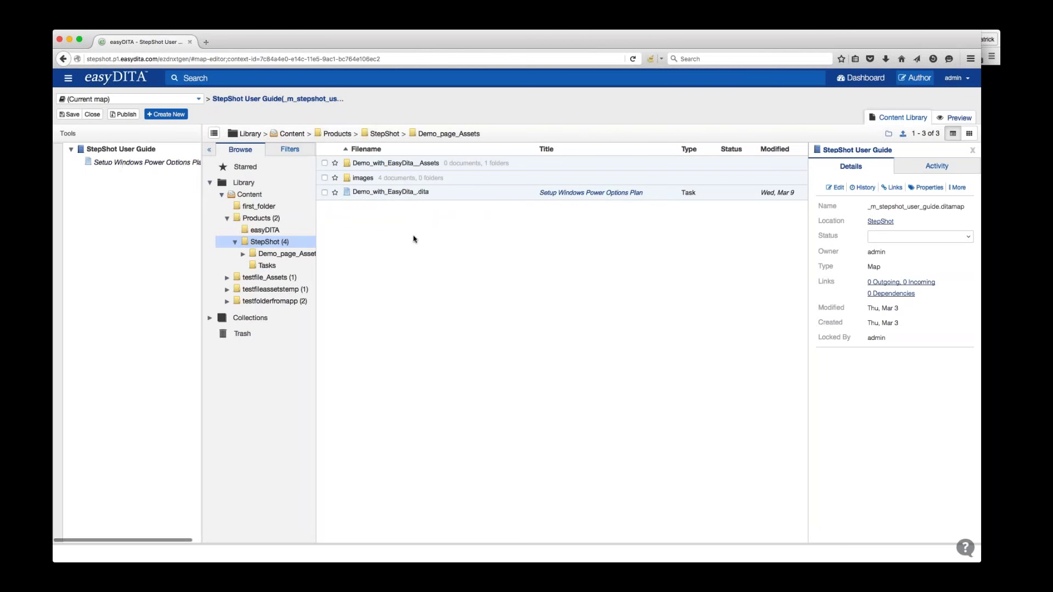
# - Insert Demo_page.dita from the StepShot folder as a topicref above Setup Windows Power Options Plan and save the map
pyautogui.click(368, 132)
pyautogui.moveTo(376, 208); pyautogui.dragTo(120, 158)
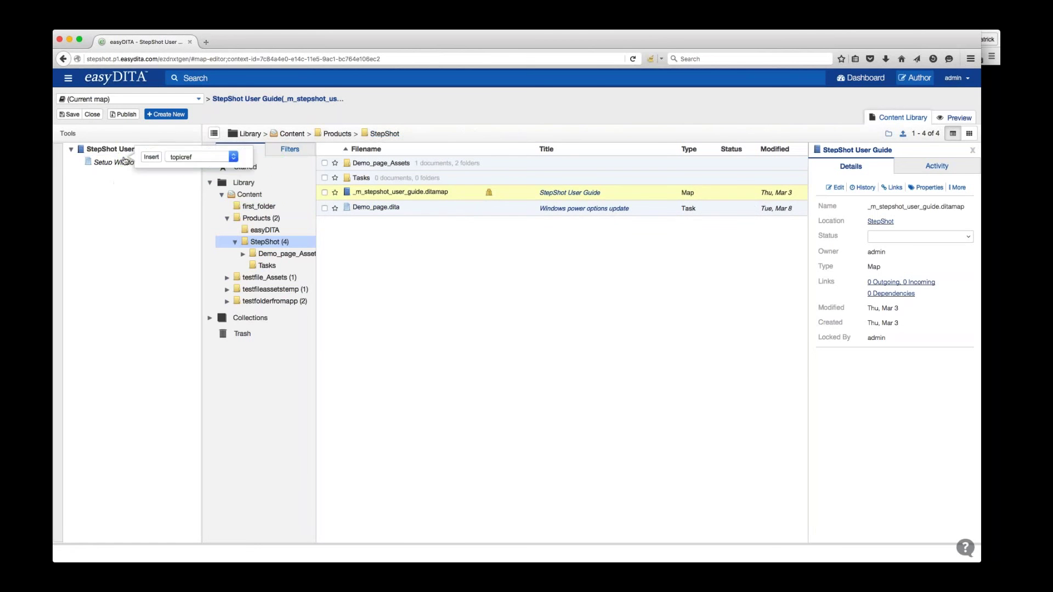
pyautogui.click(149, 159)
pyautogui.click(71, 114)
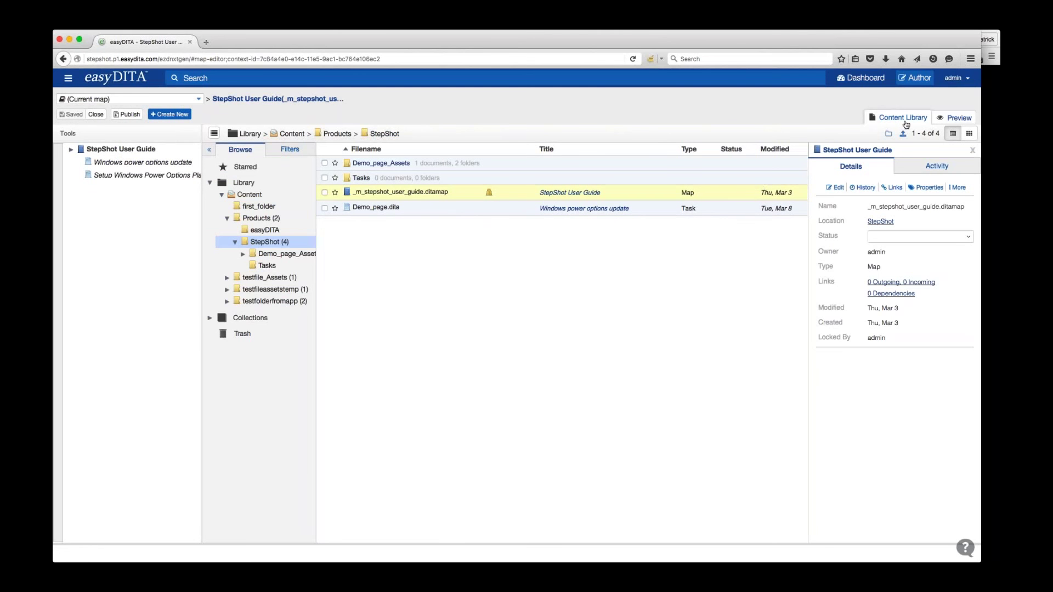
# - Preview the StepShot User Guide map and review the steps and screenshots of both inserted topics
pyautogui.click(955, 118)
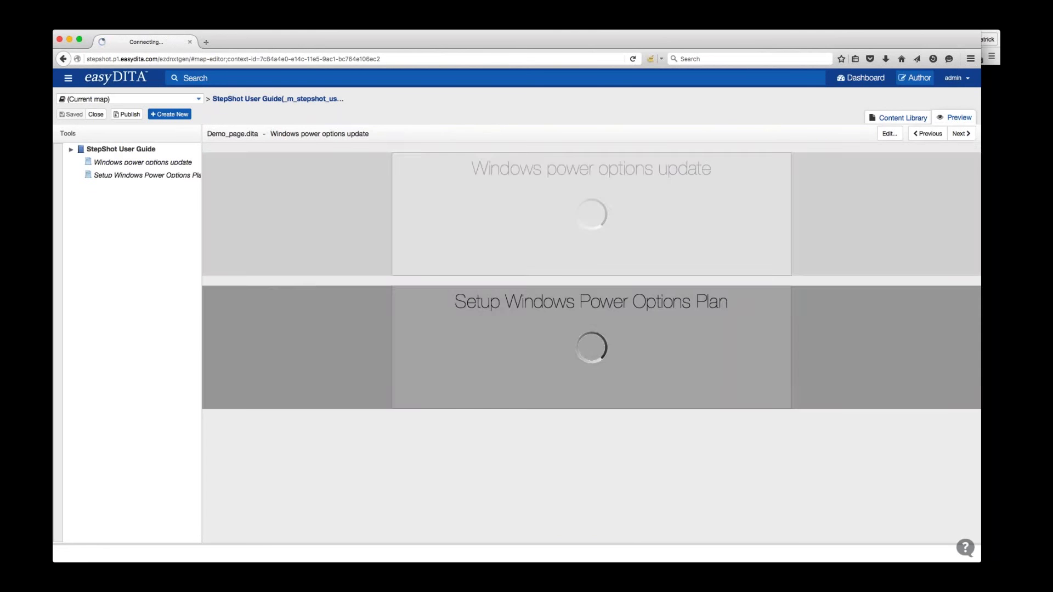
pyautogui.scroll(-15, 313, 284)
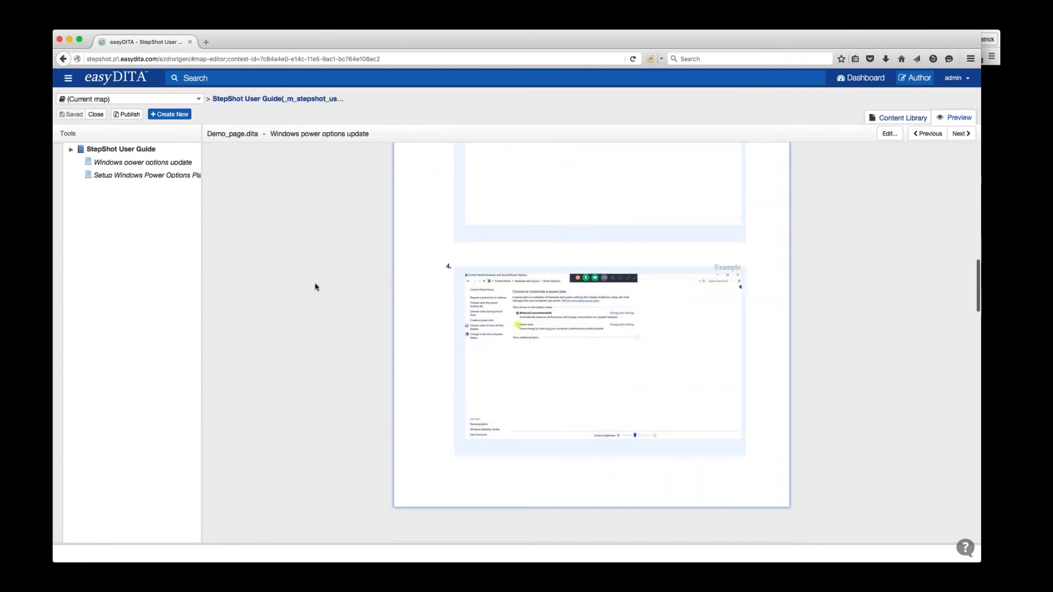
pyautogui.scroll(-12, 315, 286)
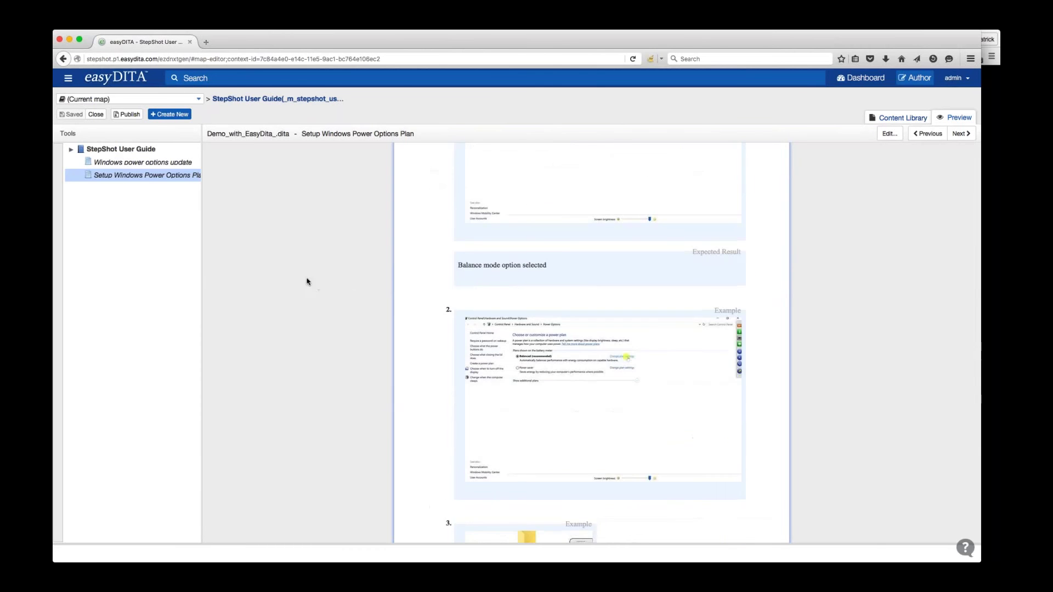
pyautogui.scroll(4, 307, 282)
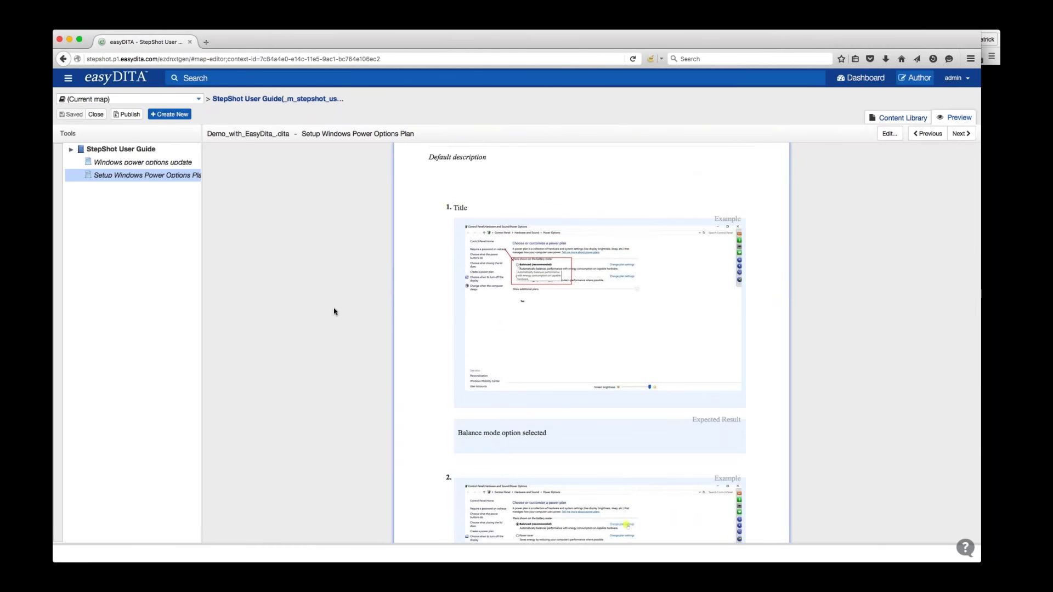
pyautogui.scroll(2, 625, 266)
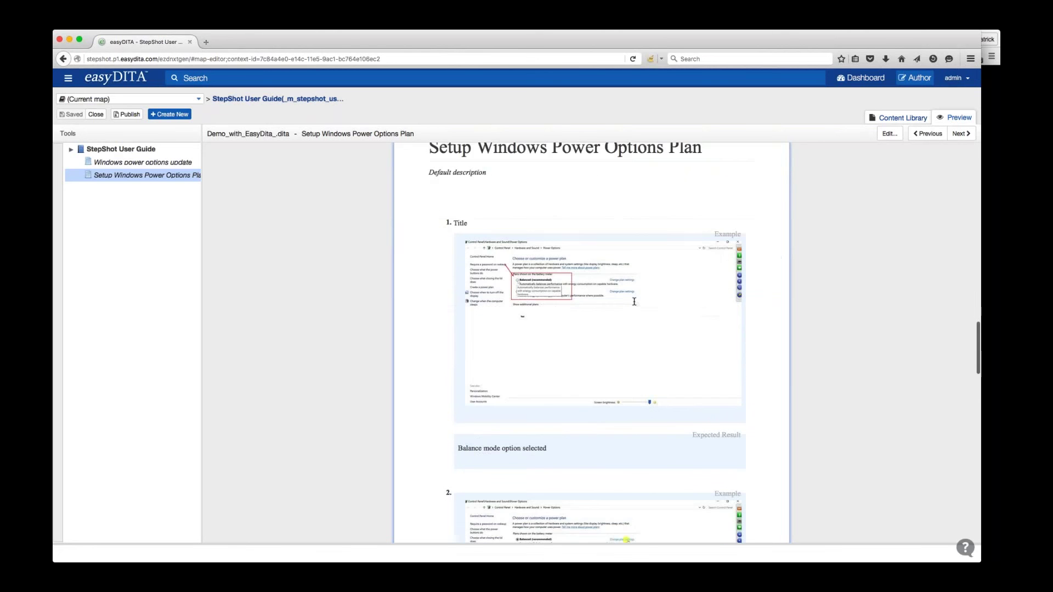
pyautogui.scroll(-5, 577, 324)
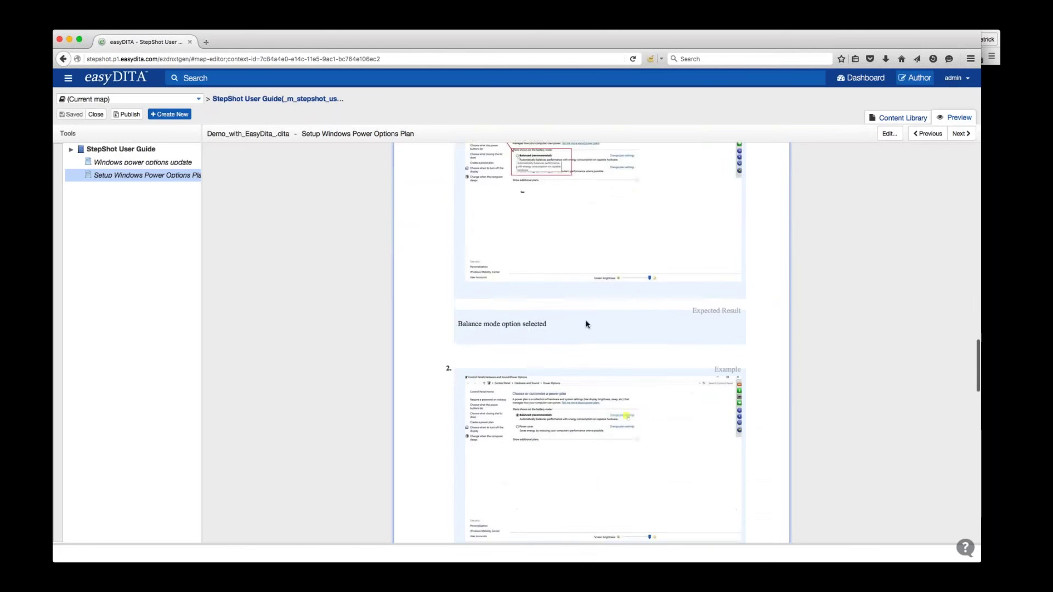
pyautogui.scroll(-10, 586, 324)
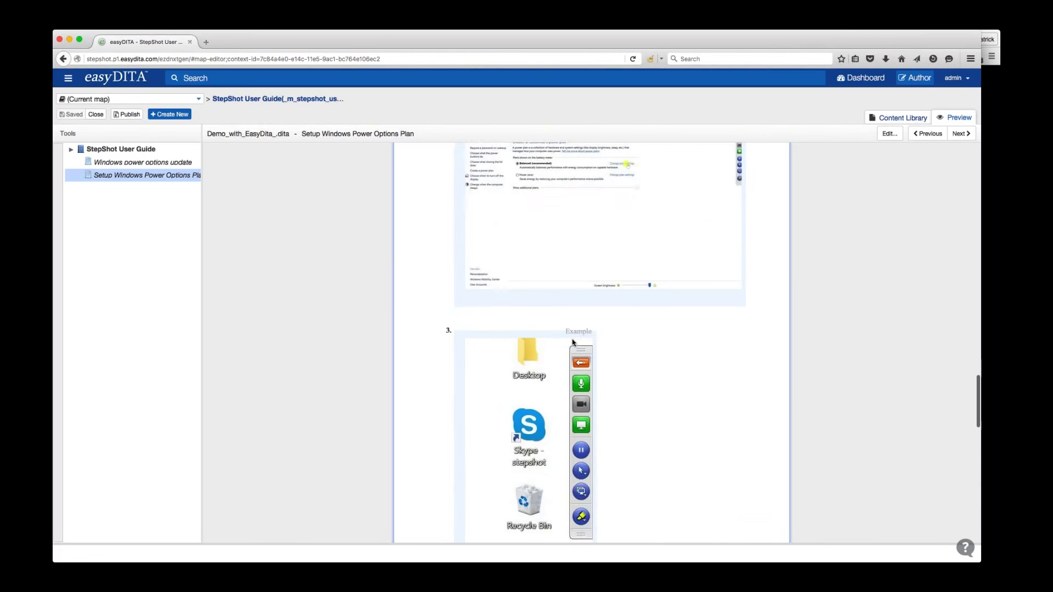
pyautogui.scroll(-11, 572, 343)
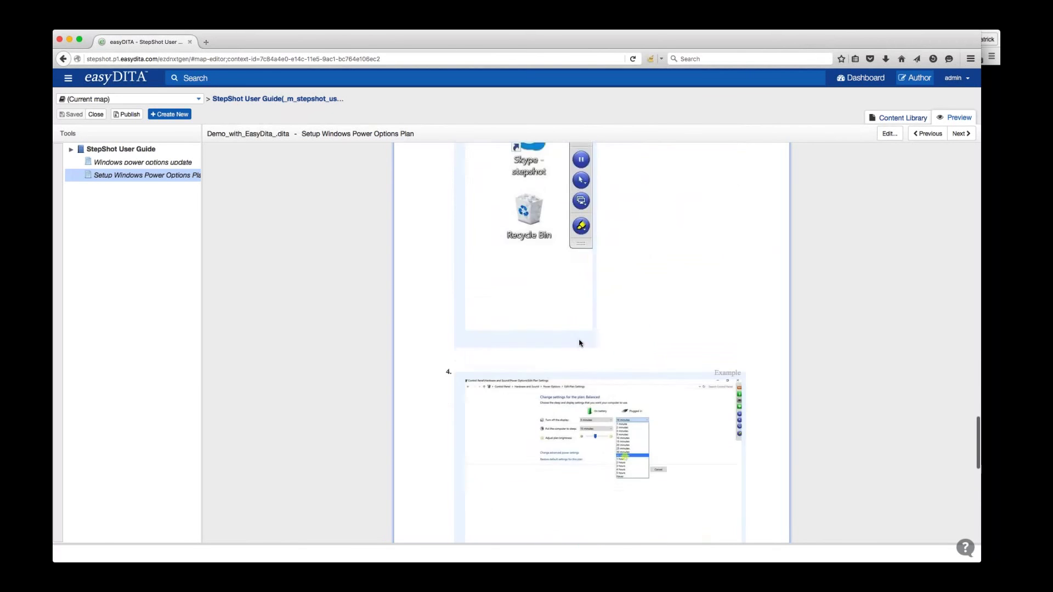
pyautogui.scroll(20, 579, 344)
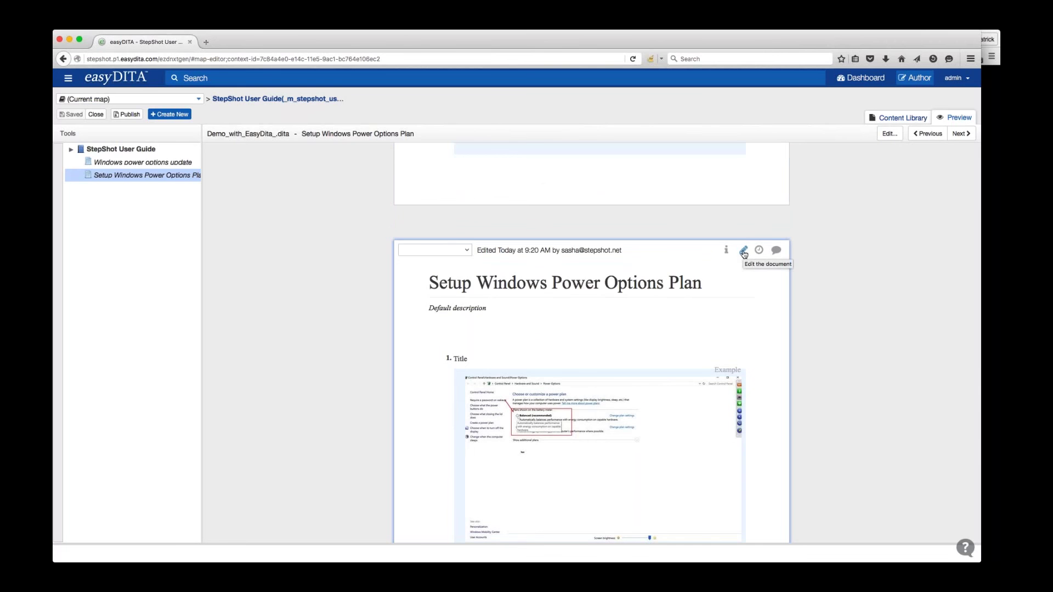
# - Edit the Setup Windows Power Options Plan topic and add the context paragraph "You're a windows user, and you would like to manage your power"
pyautogui.click(744, 252)
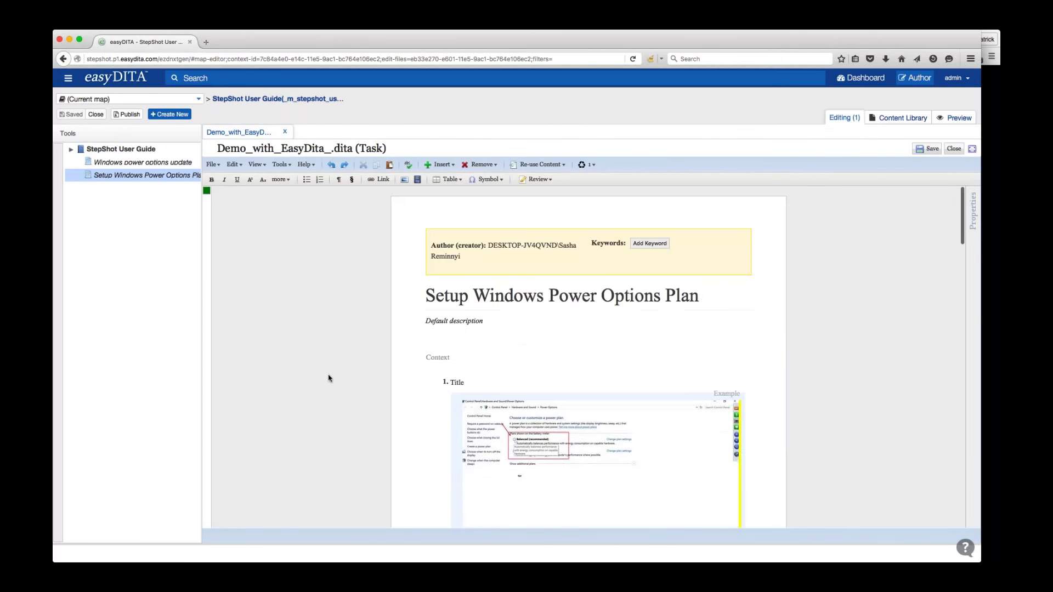
pyautogui.scroll(-5, 329, 378)
pyautogui.click(481, 255)
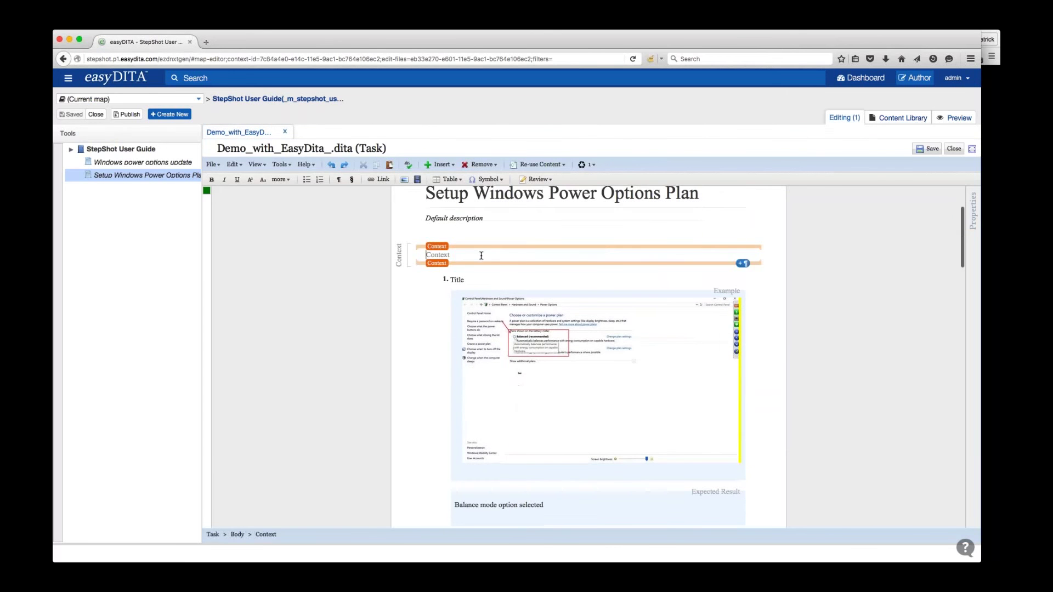
pyautogui.click(743, 263)
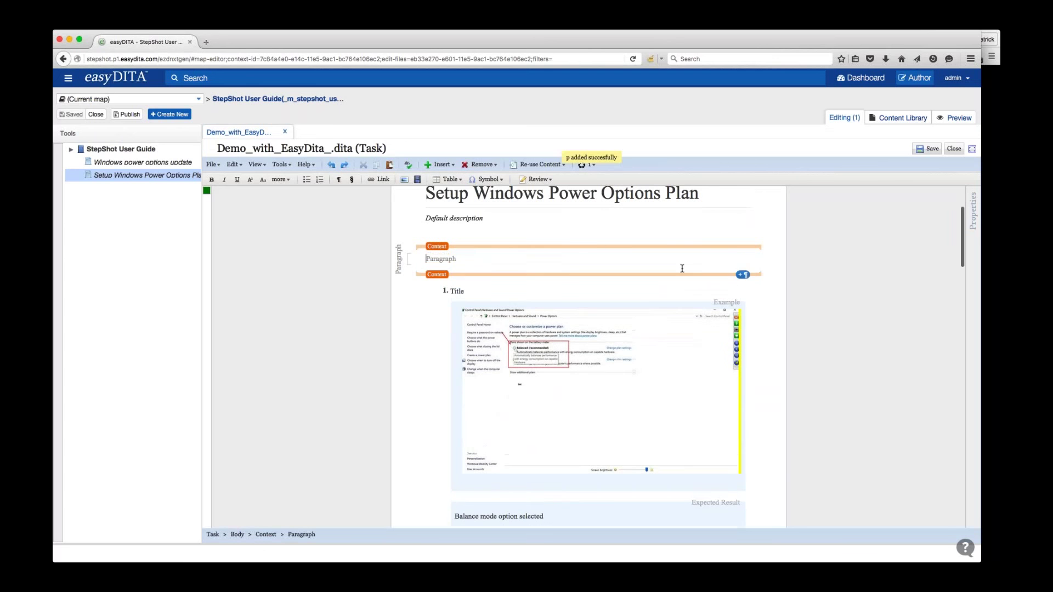
pyautogui.write("You're a windows ")
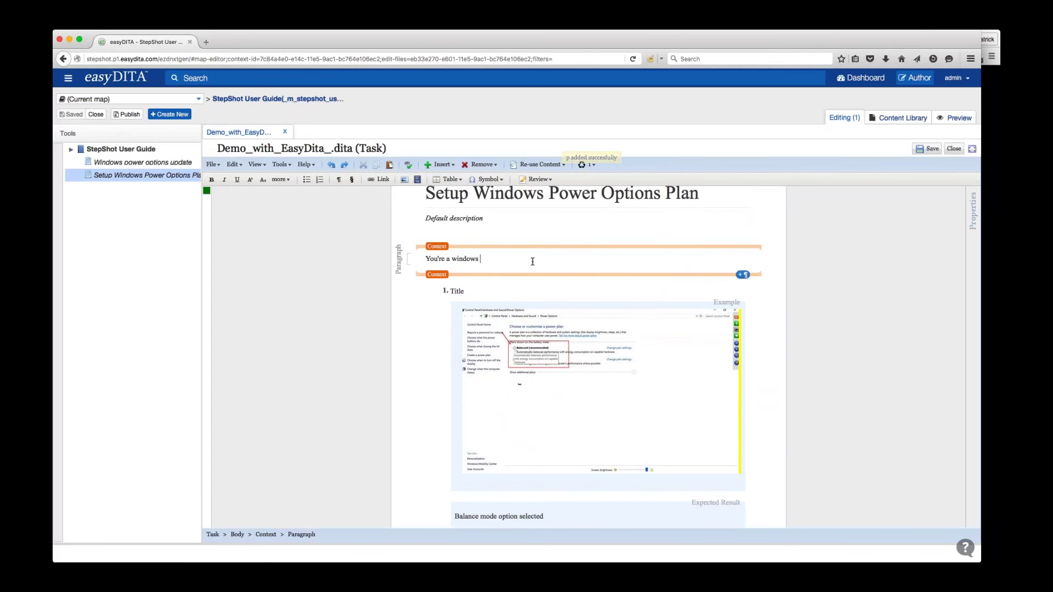
pyautogui.write('user, and you would like to manage your power')
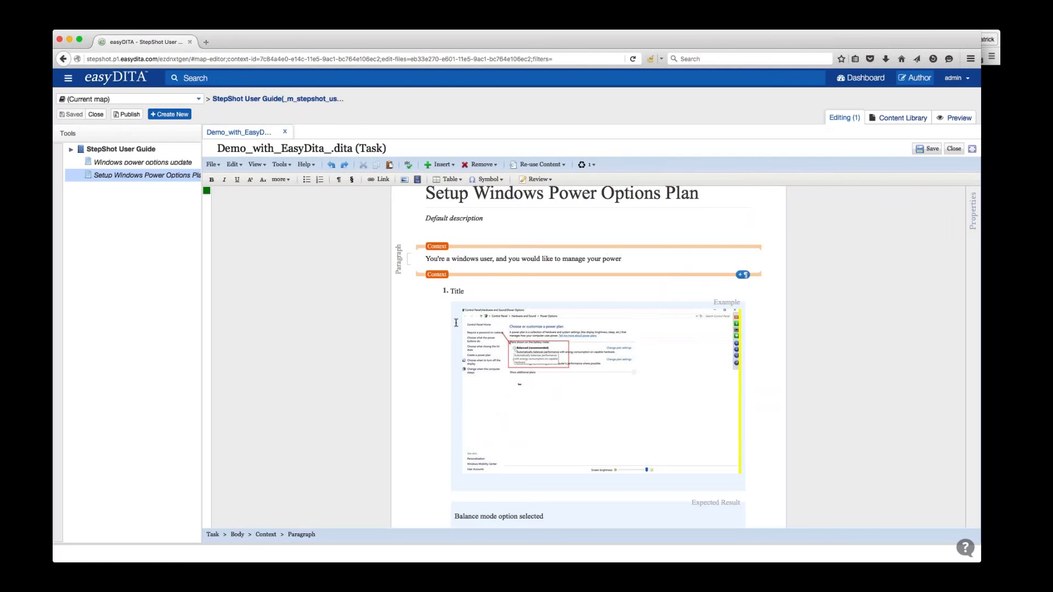
# - Replace the title text of step 1 with "Click on the Balanced power settings"
pyautogui.doubleClick(459, 290)
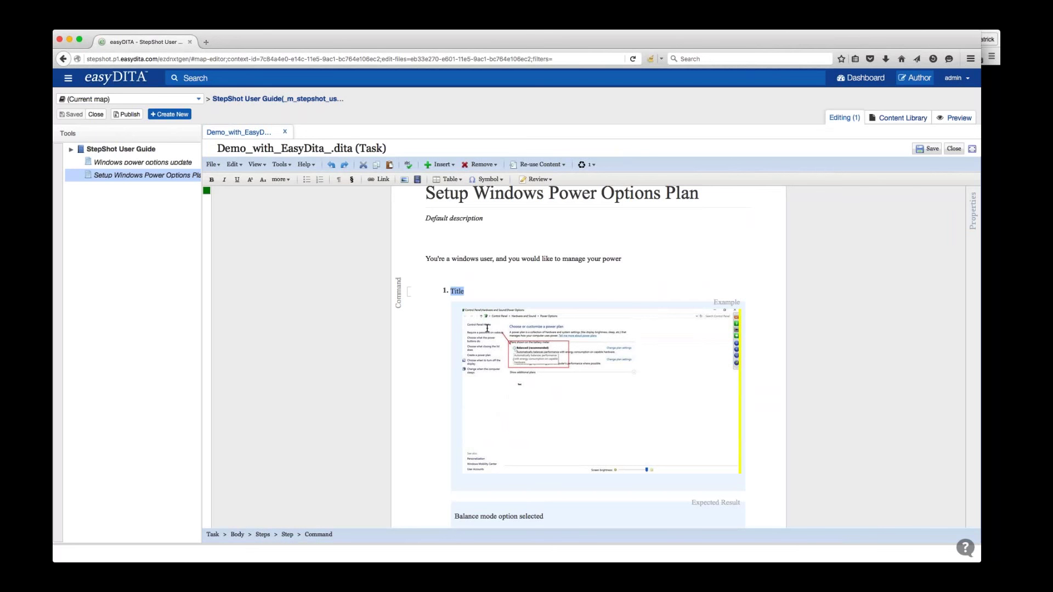
pyautogui.write('Click on the Balanced power settings')
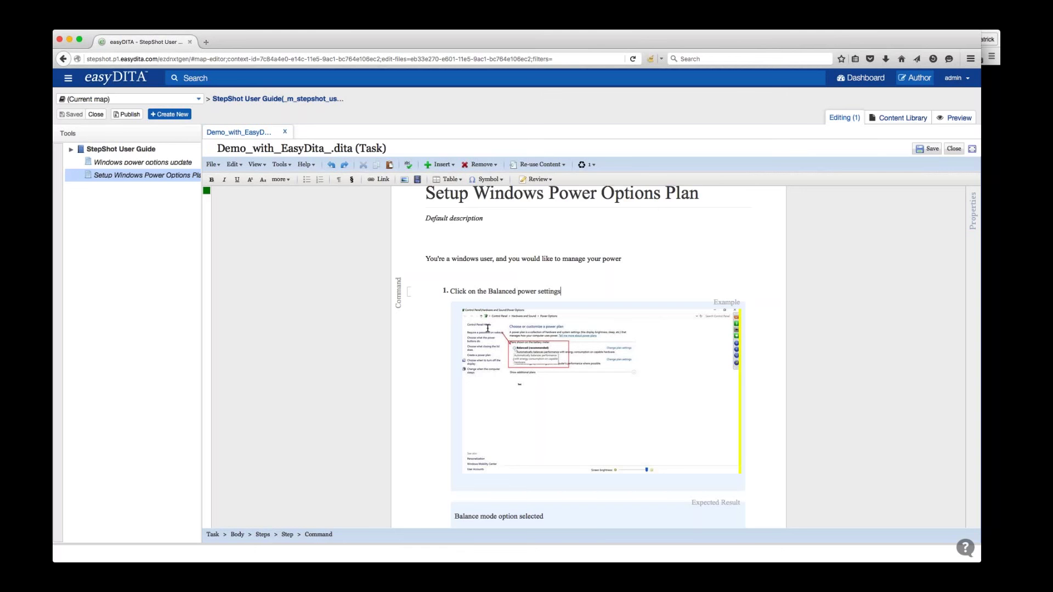
pyautogui.scroll(-3, 568, 353)
pyautogui.scroll(-5, 567, 354)
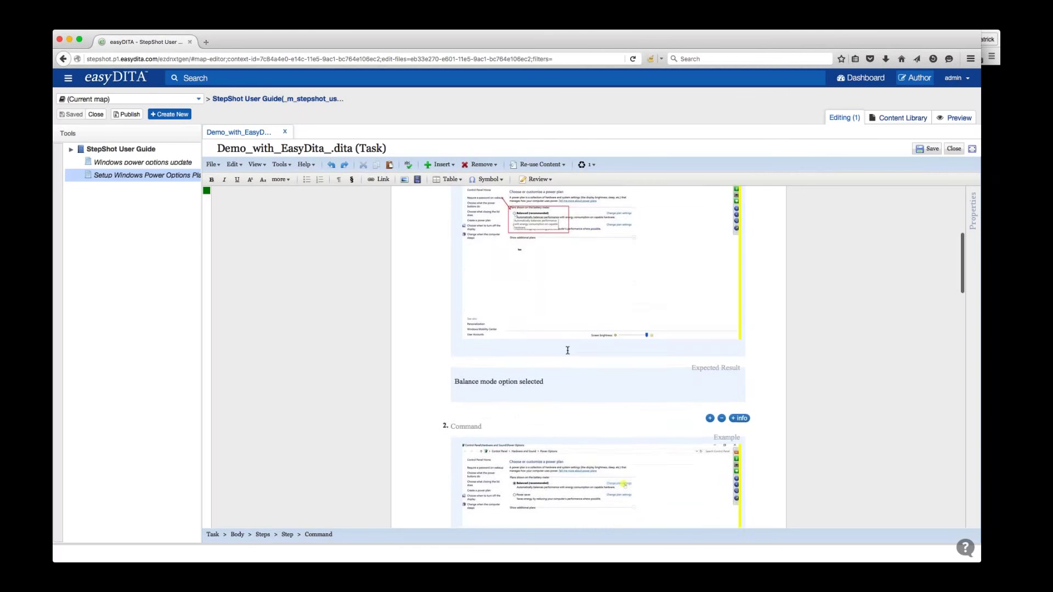
pyautogui.click(568, 281)
pyautogui.scroll(4, 505, 280)
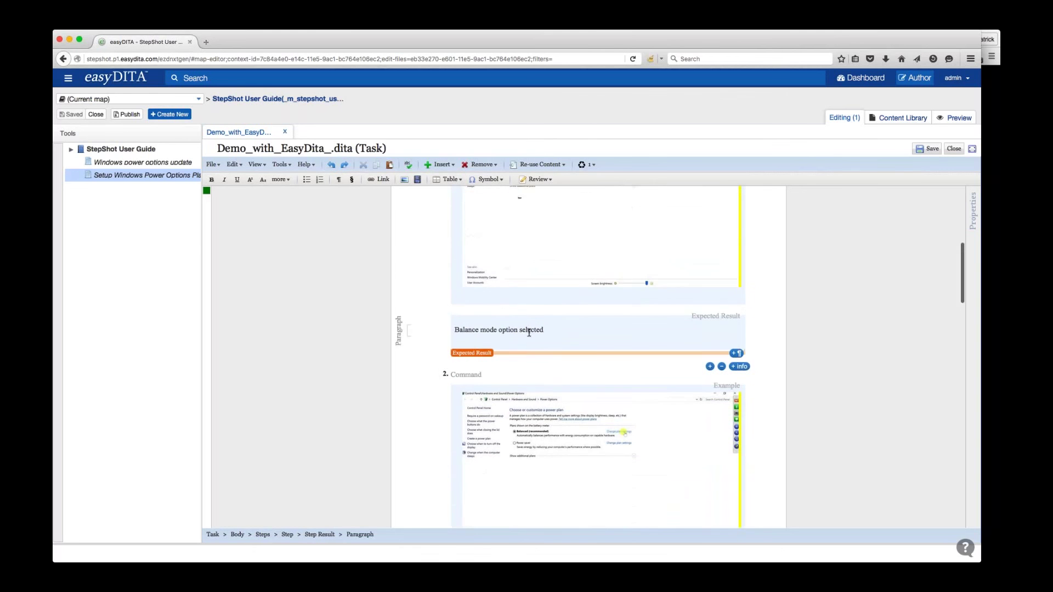
pyautogui.scroll(-1, 490, 248)
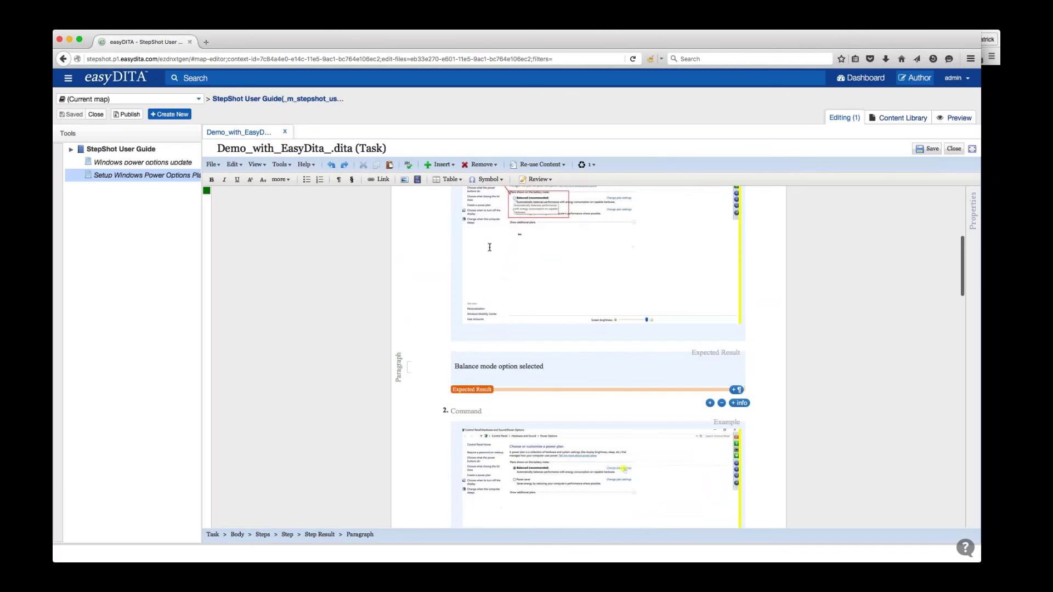
# - Fill in the empty command of step 2 with "Once in balanced power, select change plan settings"
pyautogui.scroll(-4, 524, 317)
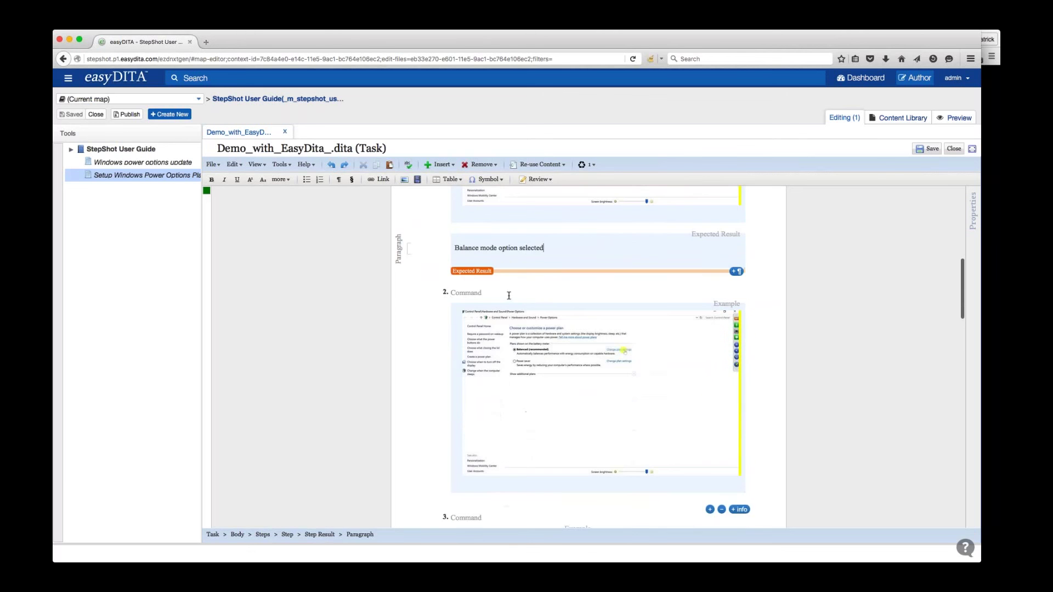
pyautogui.click(509, 296)
pyautogui.write('Once in ba')
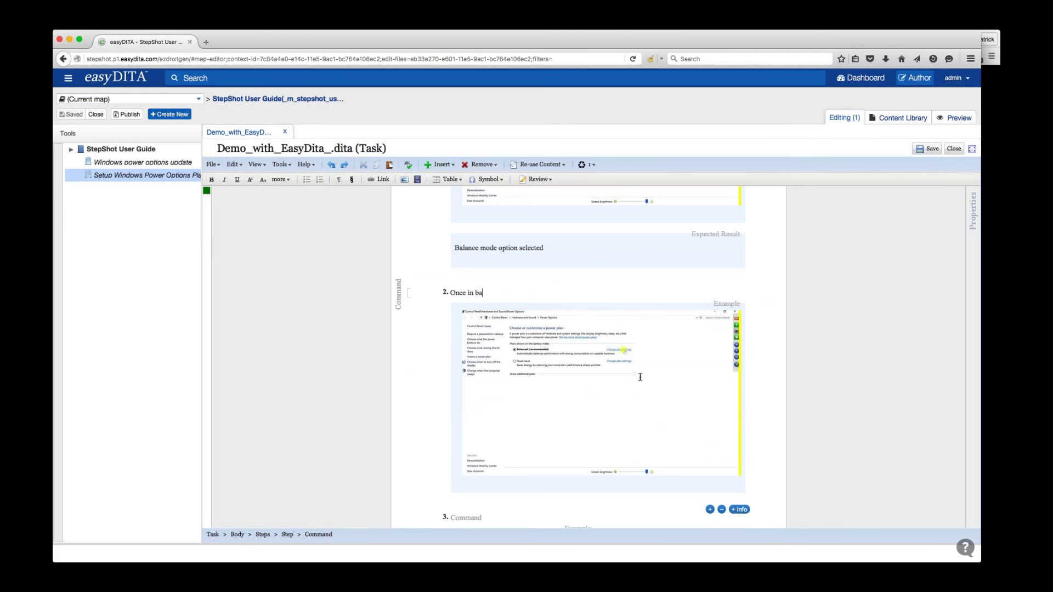
pyautogui.write('ower, select change plan settings')
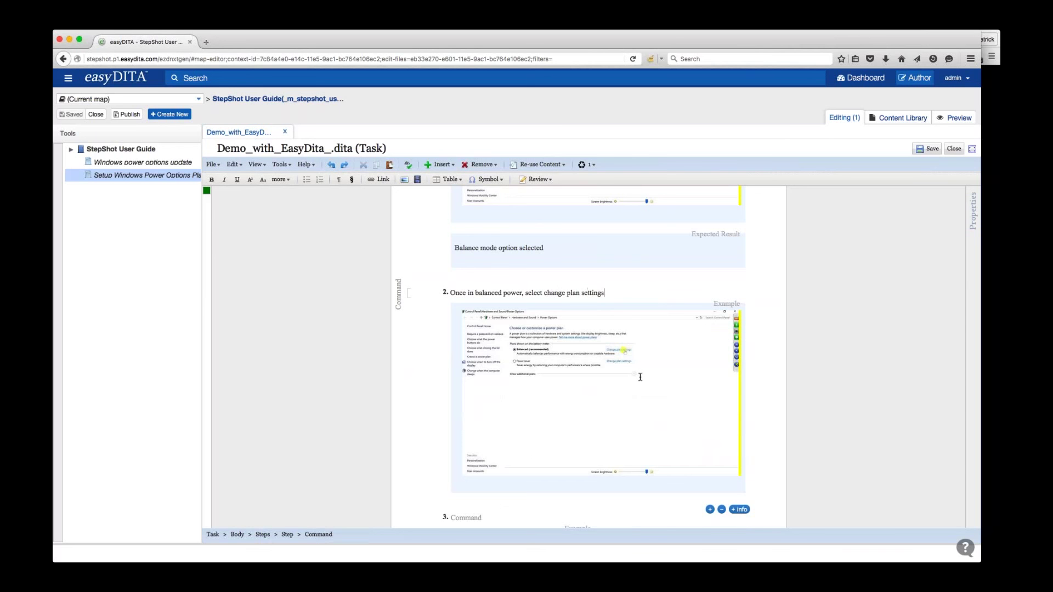
# - Wrap the words "change plan settings" in step 2 with the inline element matching "uic"
pyautogui.hotkey('alt', 'shift', 'Left')
pyautogui.hotkey('alt', 'shift', 'Left')
pyautogui.hotkey('alt', 'shift', 'Left')
pyautogui.press('Return')
pyautogui.write('u')
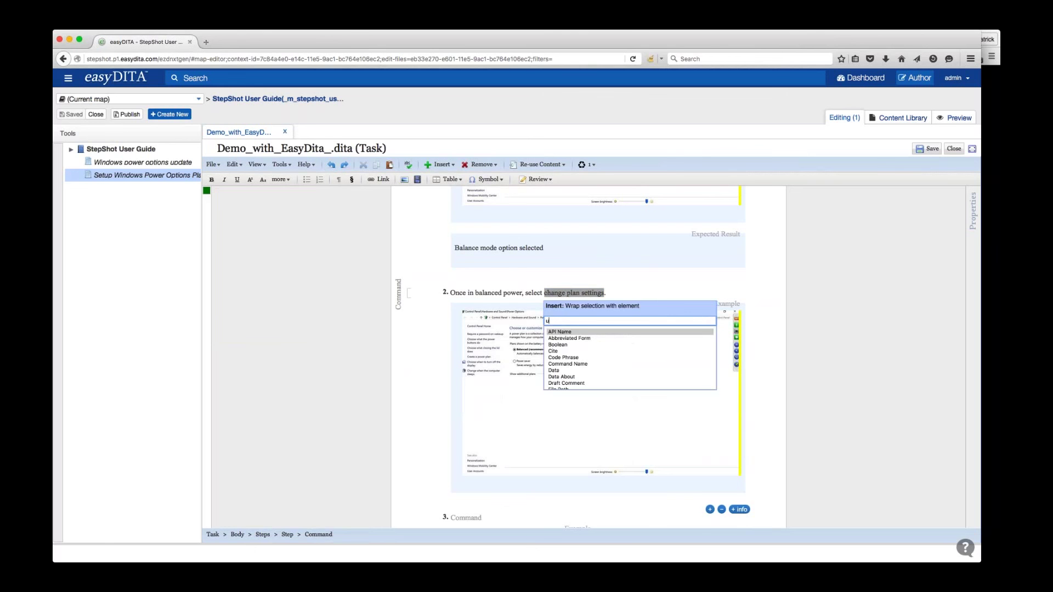
pyautogui.write('ic')
pyautogui.press('Return')
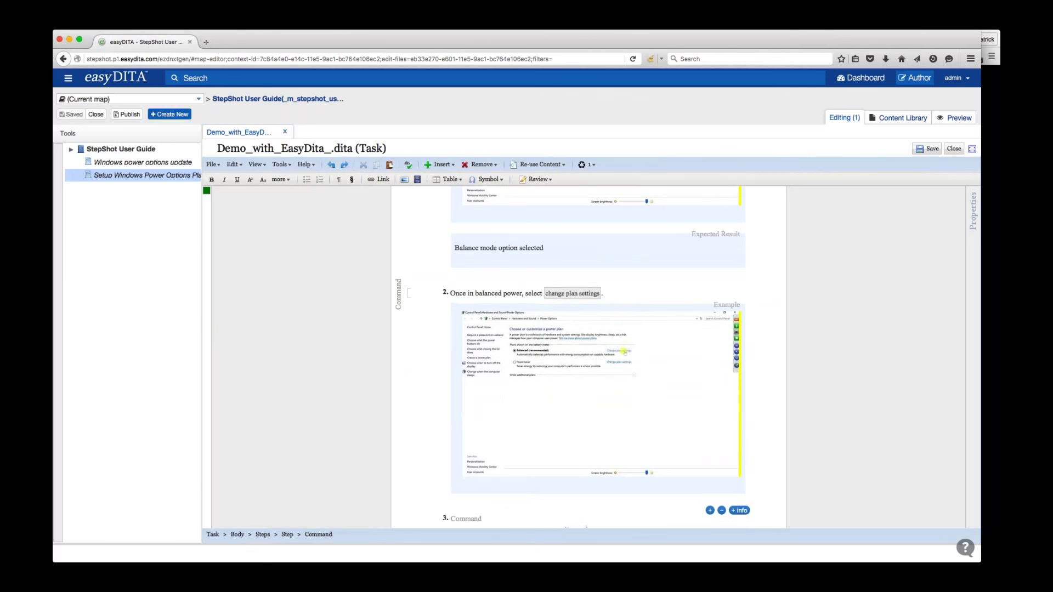
# - Remove step 3, the one with the screenshot of the desktop icons, from the topic
pyautogui.scroll(-2, 477, 288)
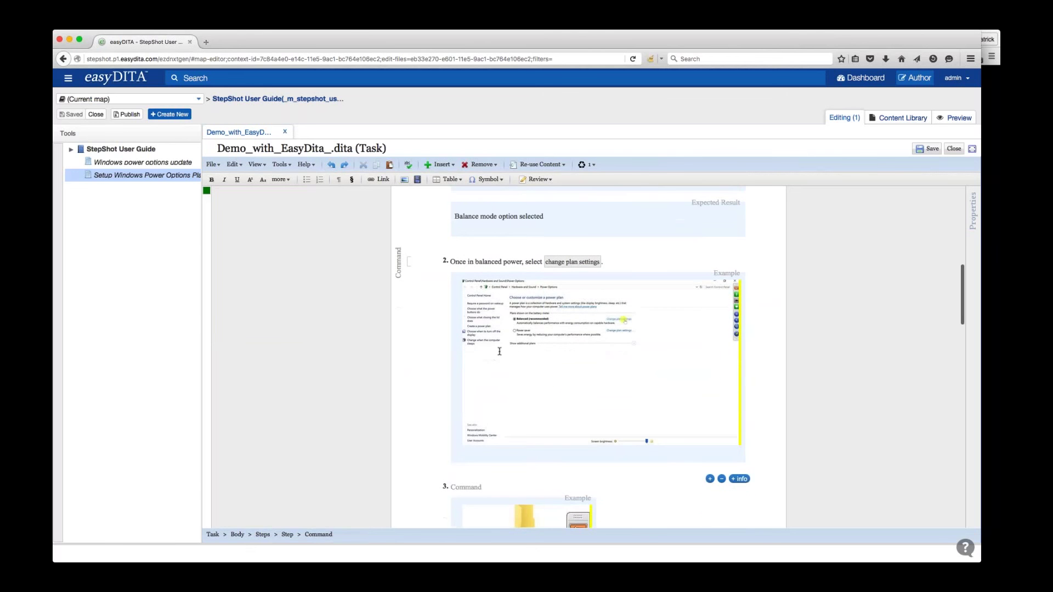
pyautogui.scroll(-2, 512, 314)
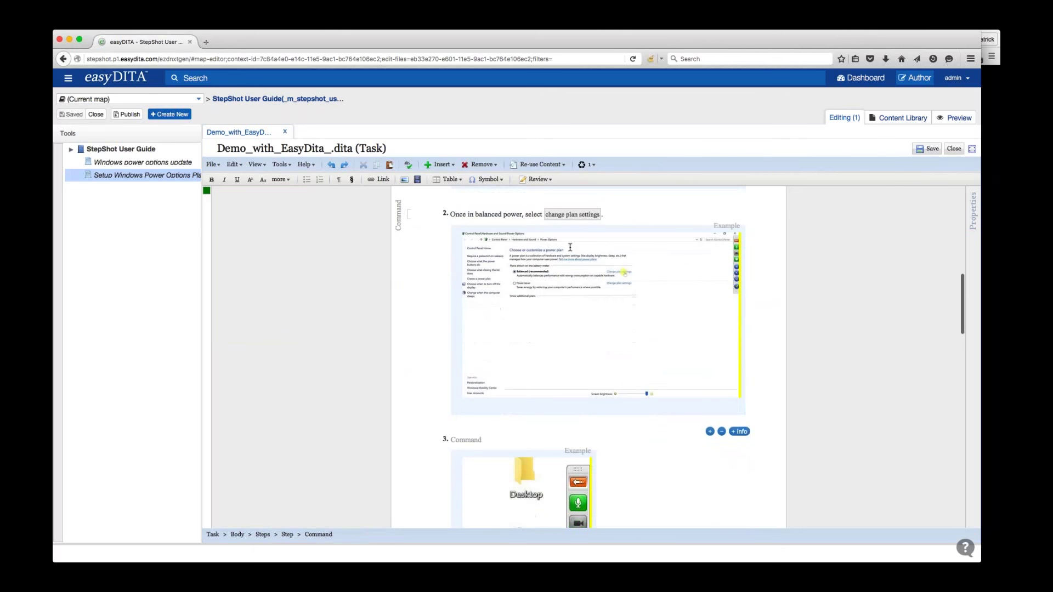
pyautogui.scroll(2, 570, 247)
pyautogui.scroll(-12, 567, 376)
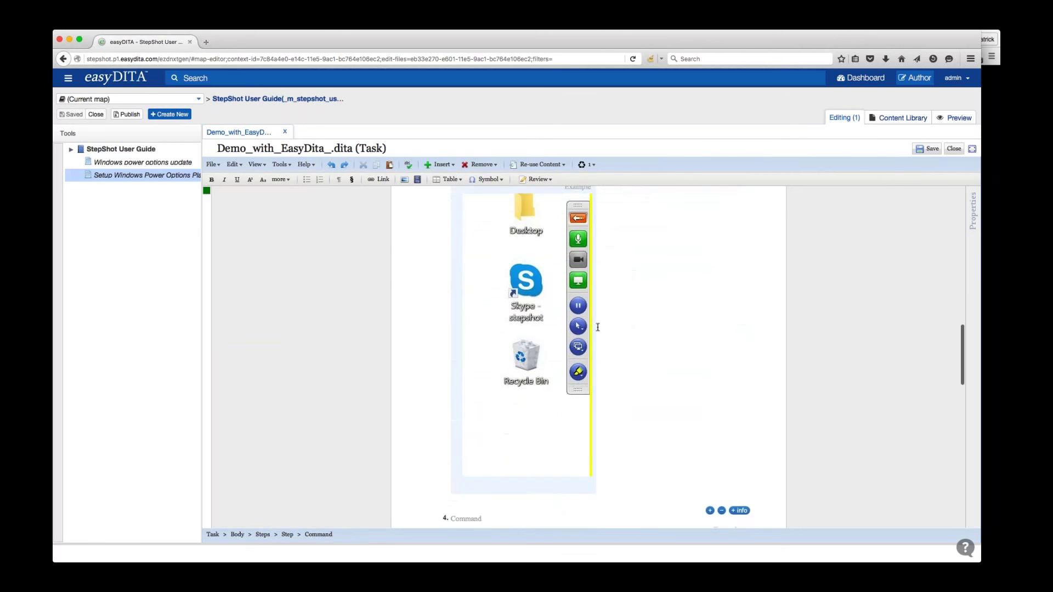
pyautogui.scroll(3, 597, 327)
pyautogui.click(491, 285)
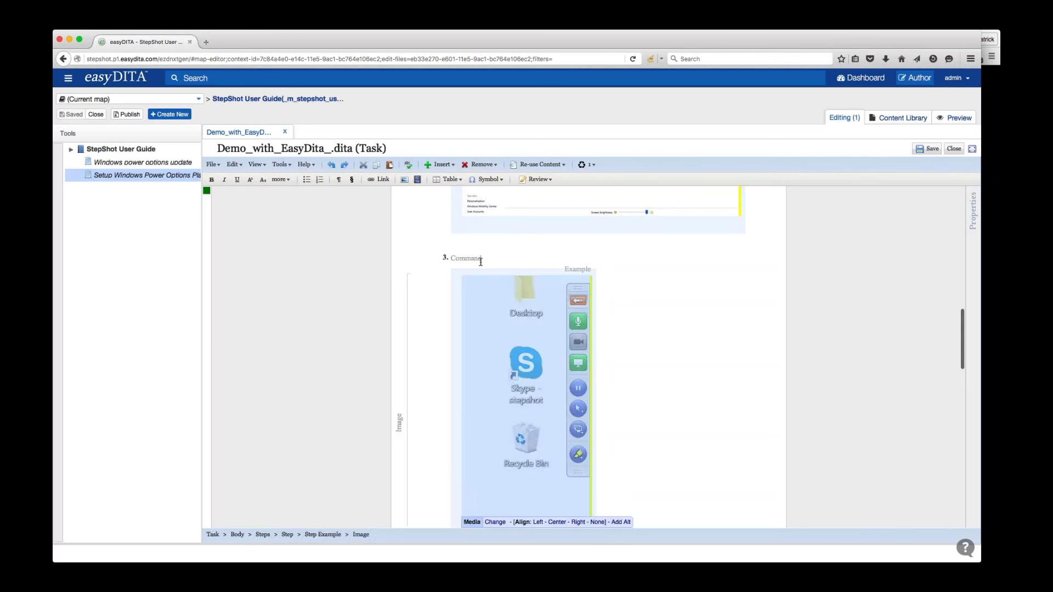
pyautogui.click(483, 267)
pyautogui.press('super+shift+d')
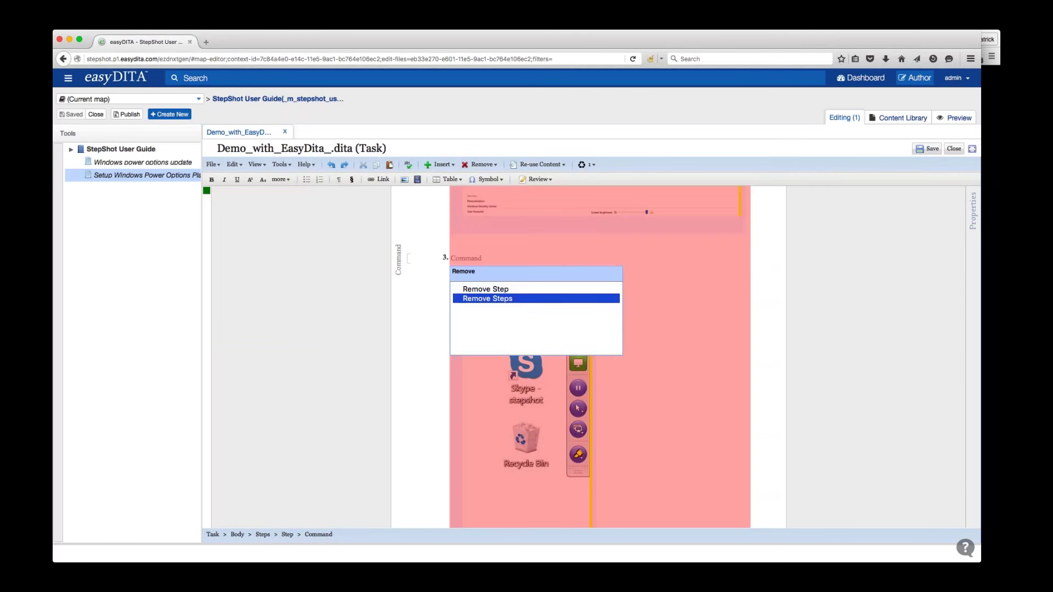
pyautogui.press('Return')
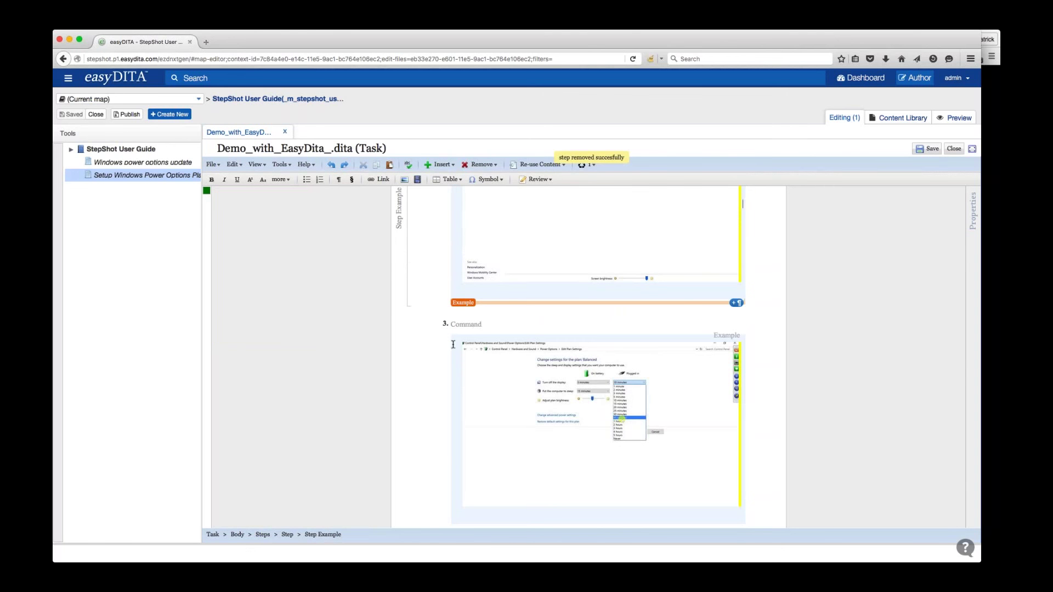
# - Save and close the Setup Windows Power Options Plan topic, and review its edited steps in the map preview
pyautogui.scroll(-5, 553, 353)
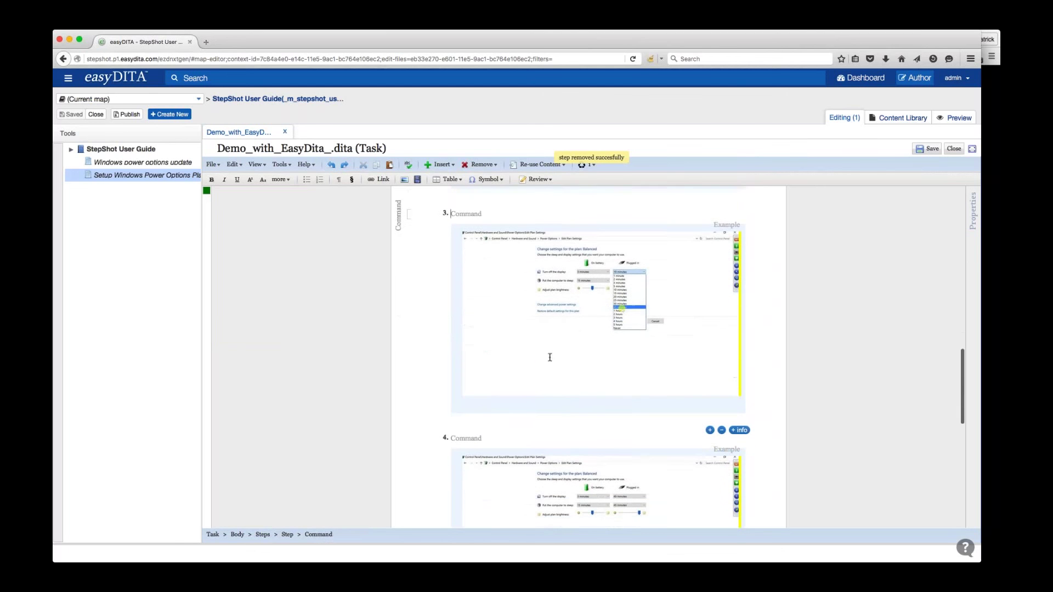
pyautogui.scroll(-10, 572, 332)
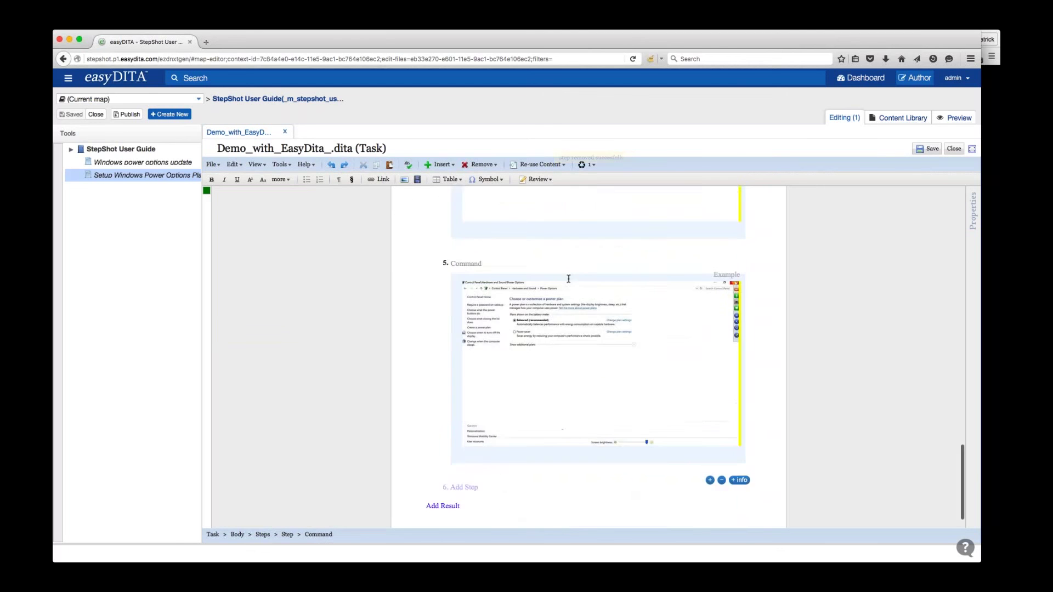
pyautogui.scroll(10, 764, 348)
pyautogui.click(929, 149)
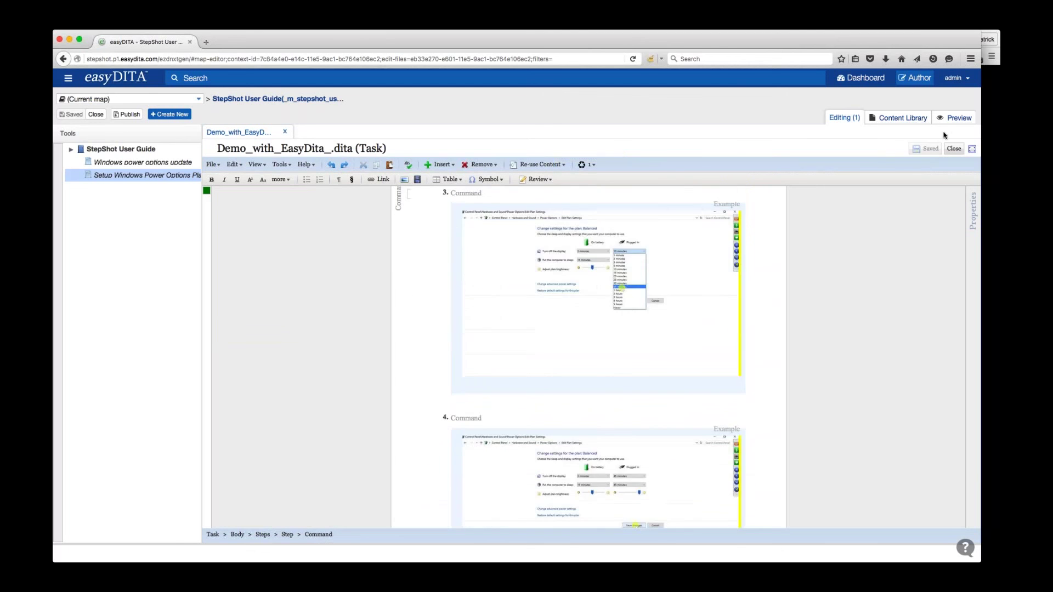
pyautogui.click(954, 149)
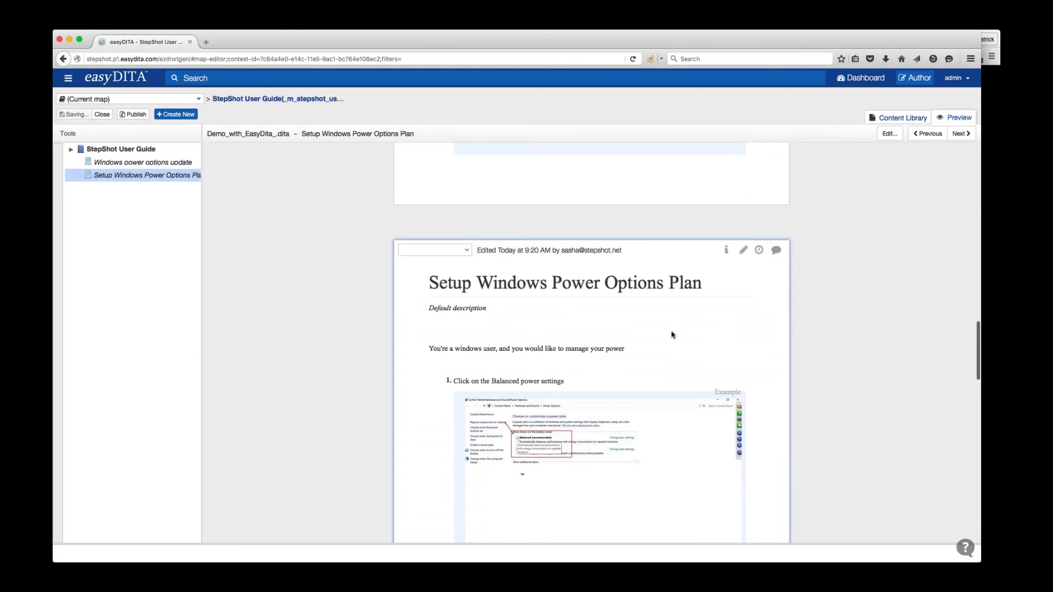
pyautogui.scroll(-10, 670, 331)
pyautogui.scroll(15, 667, 331)
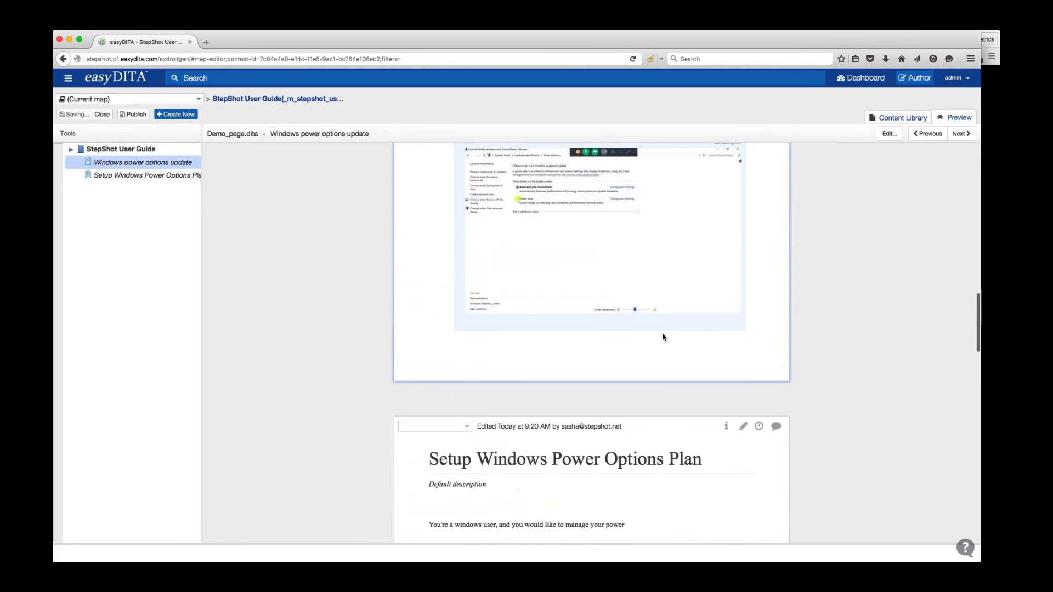
pyautogui.scroll(-5, 668, 333)
pyautogui.scroll(-3, 668, 333)
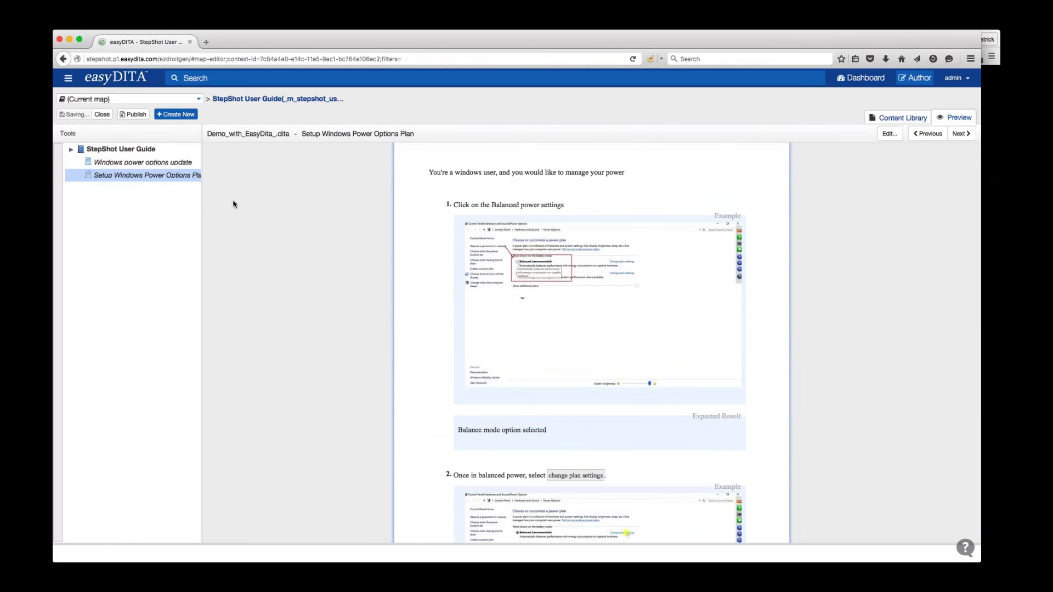
# - Start a new assignment for Demo_with_EasyDita_.dita in the Demo_page_Assets folder of the content library
pyautogui.click(914, 119)
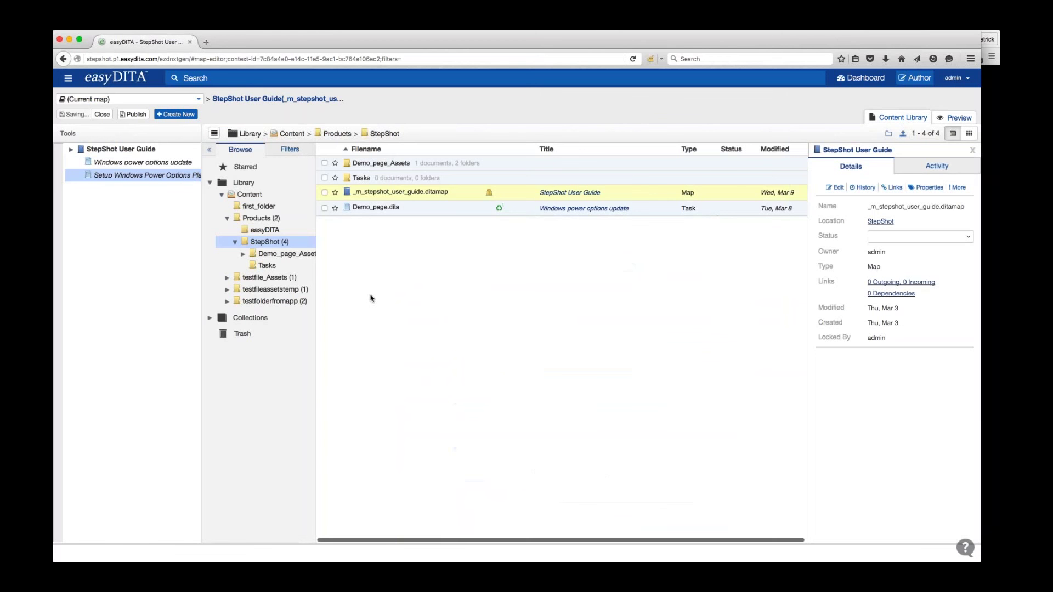
pyautogui.click(387, 163)
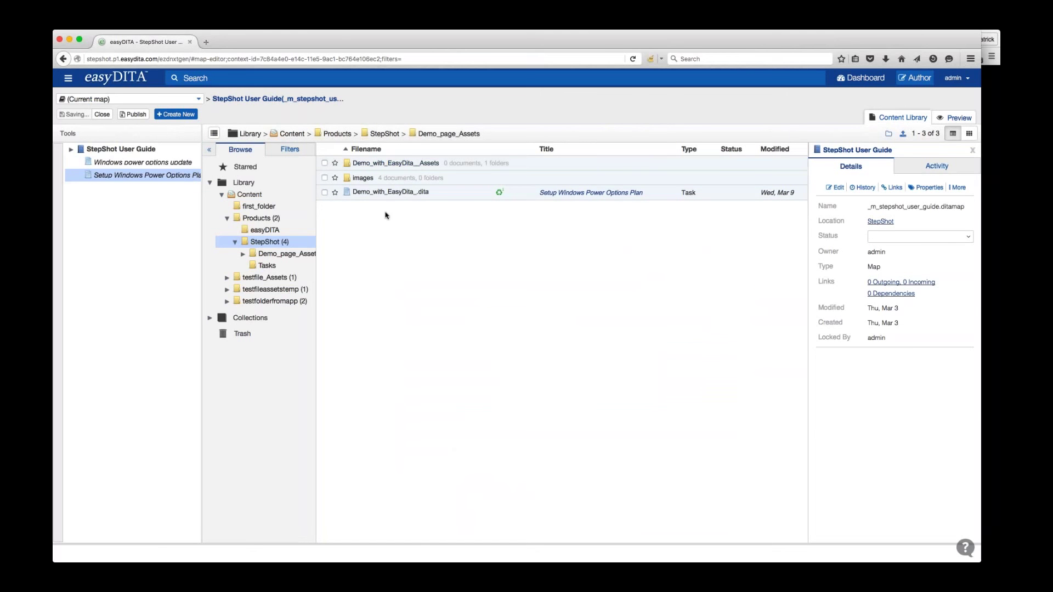
pyautogui.click(143, 163)
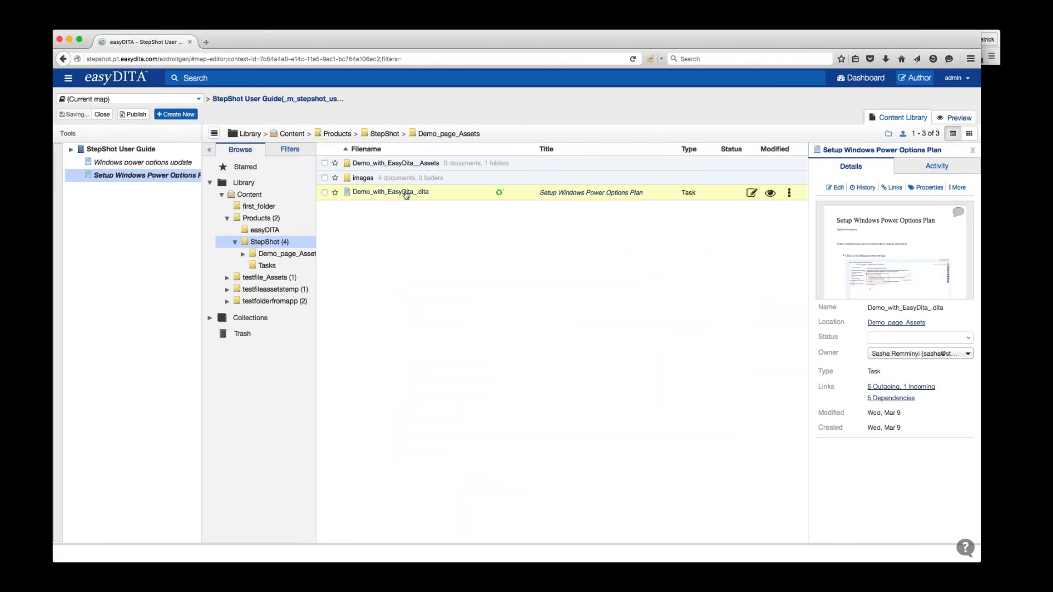
pyautogui.rightClick(405, 194)
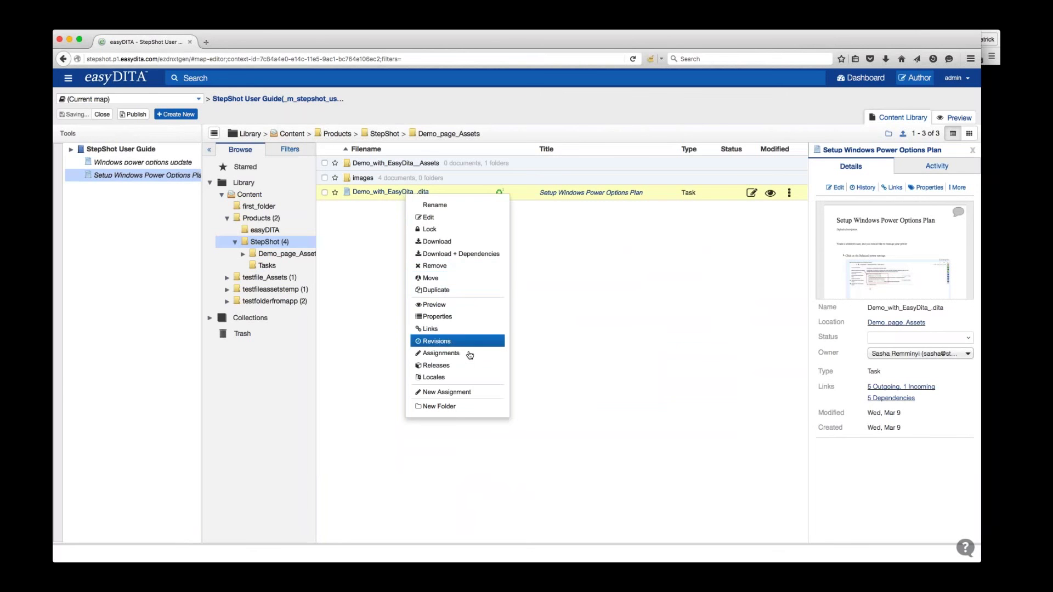
pyautogui.click(466, 393)
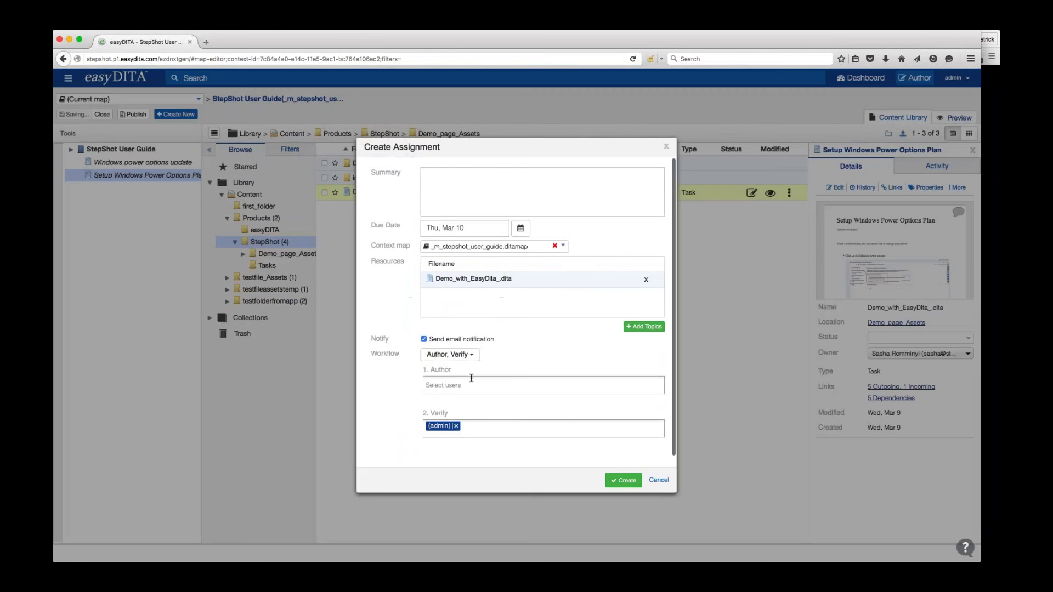
# - Create the assignment with the summary "Please verify my changes" and admin as the Author user
pyautogui.click(494, 194)
pyautogui.write('Please ')
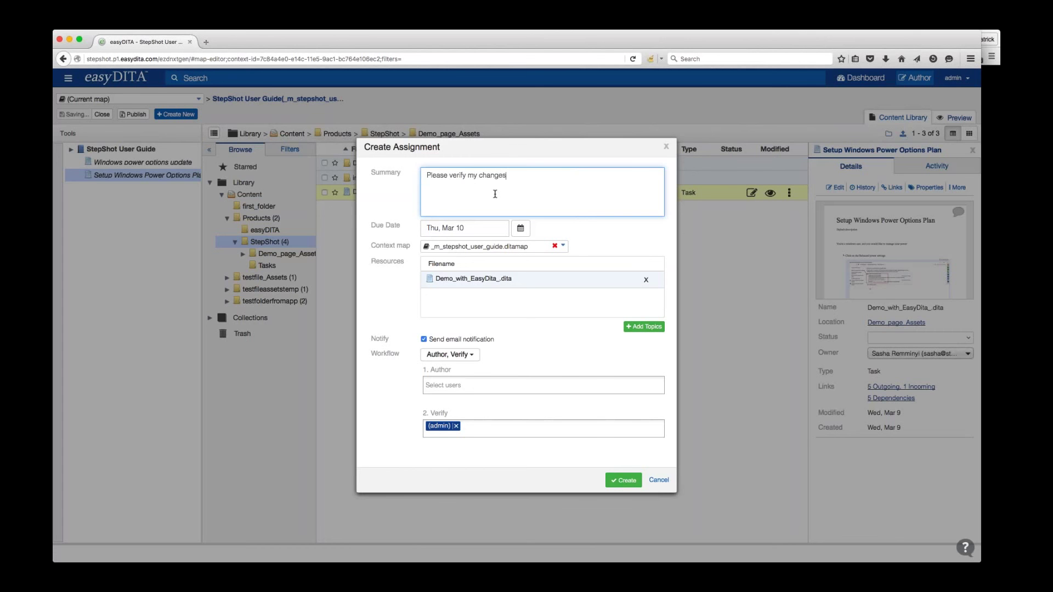
pyautogui.write('verify my changes')
pyautogui.click(540, 354)
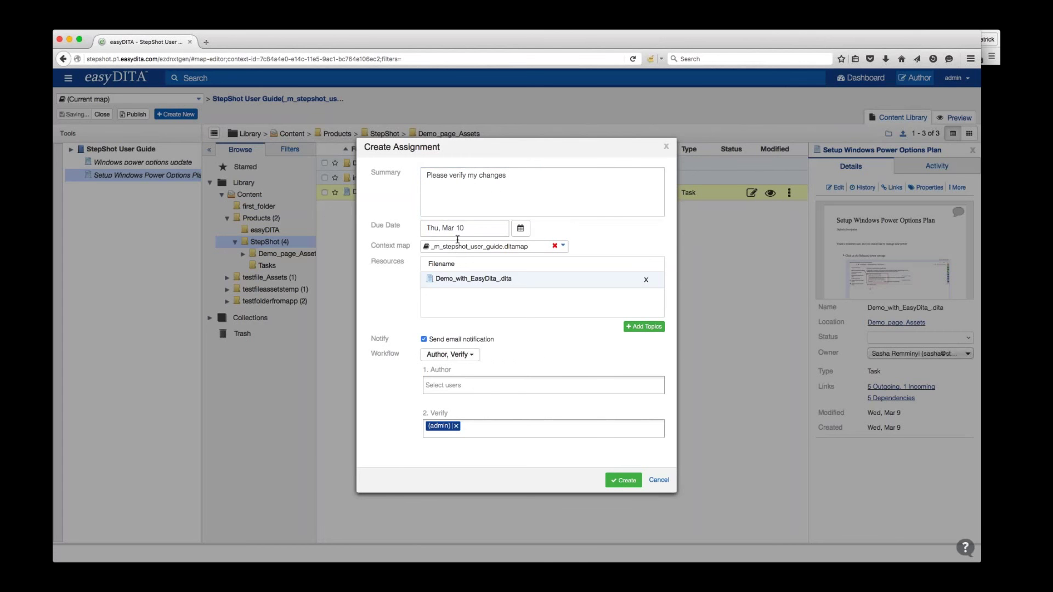
pyautogui.click(478, 387)
pyautogui.write('adm')
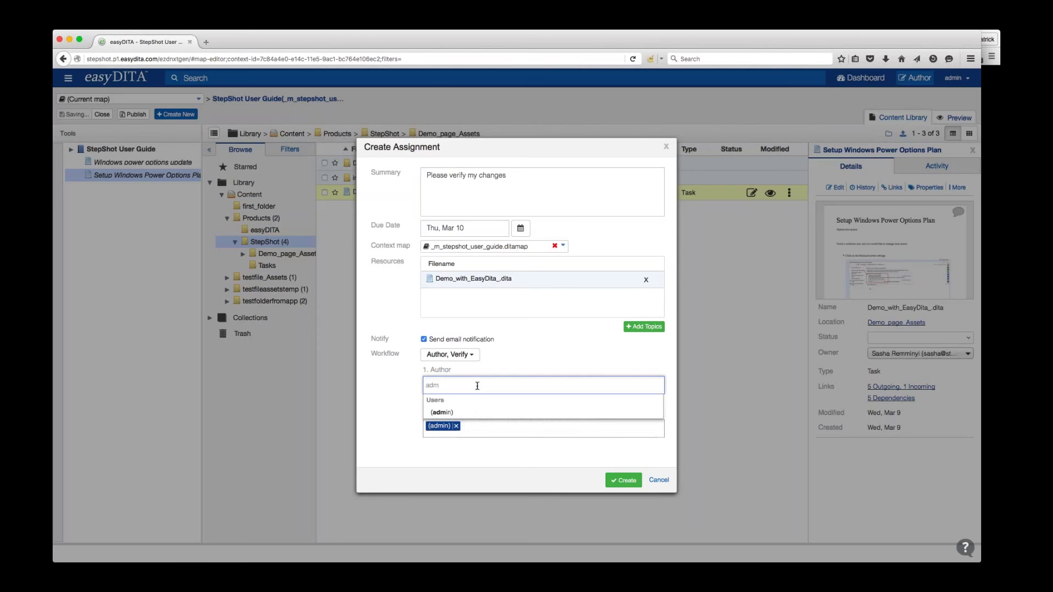
pyautogui.press('Return')
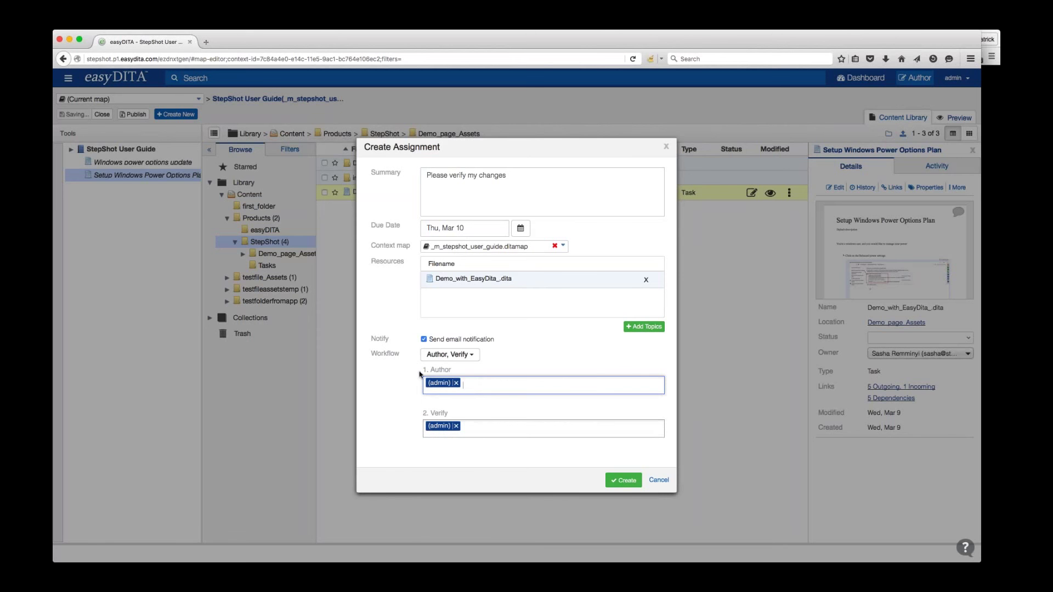
pyautogui.click(481, 431)
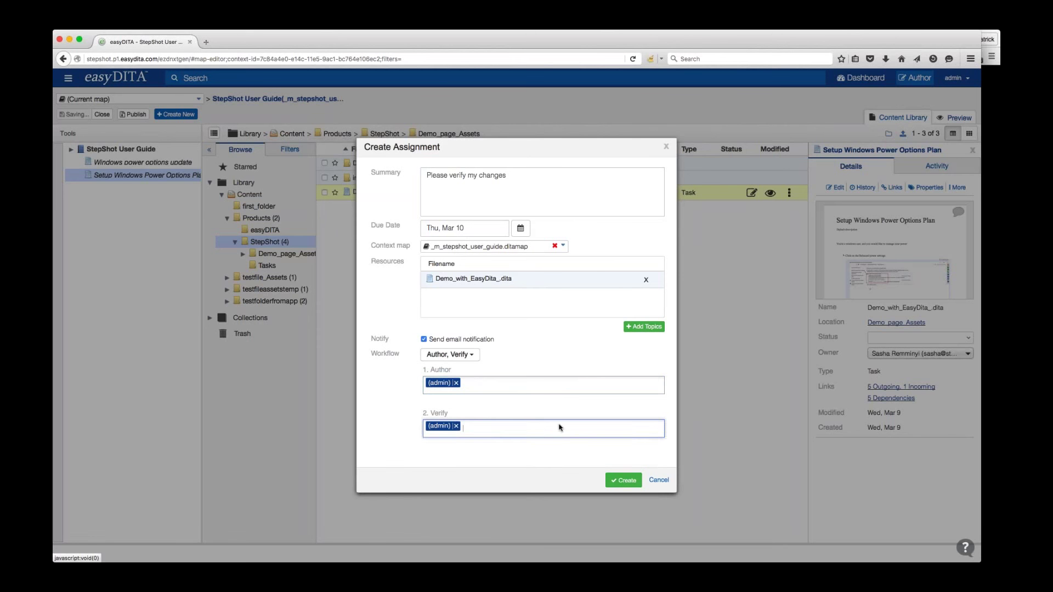
pyautogui.click(623, 481)
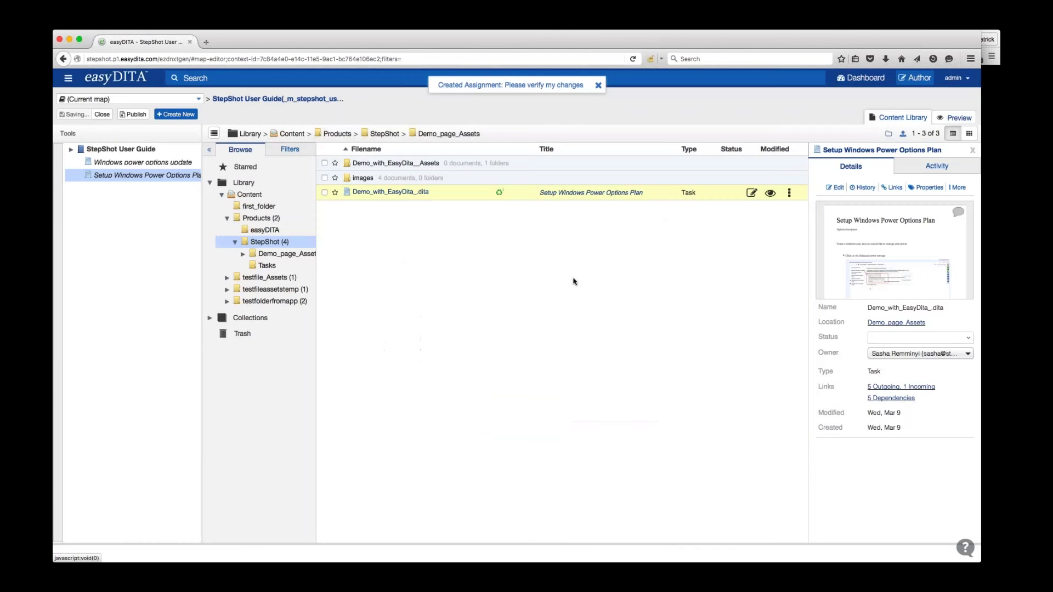
# - View the details of the "Please verify my changes" assignment from the dashboard inbox
pyautogui.click(857, 79)
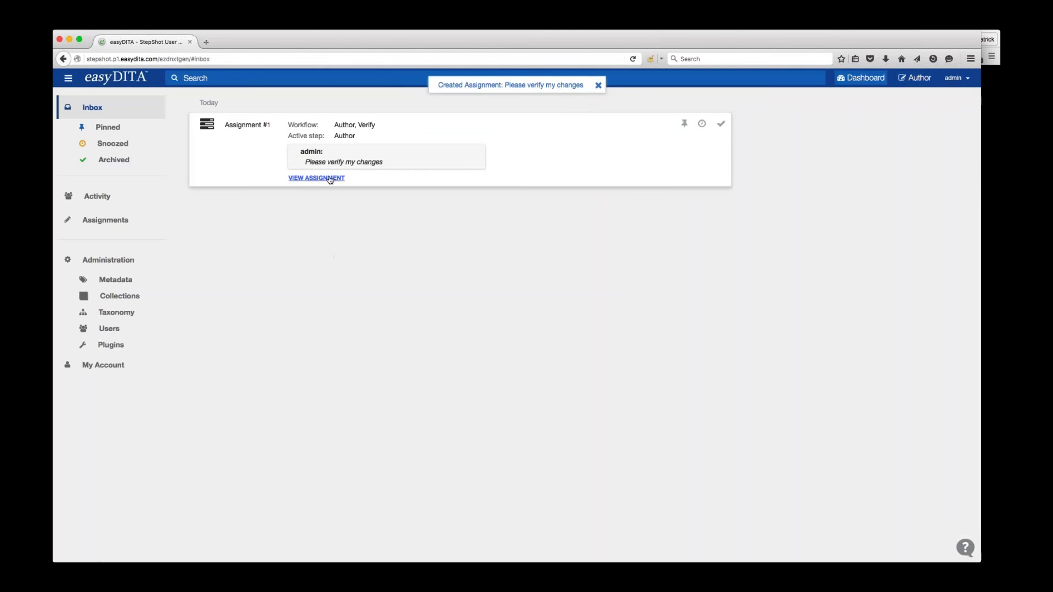
pyautogui.click(330, 179)
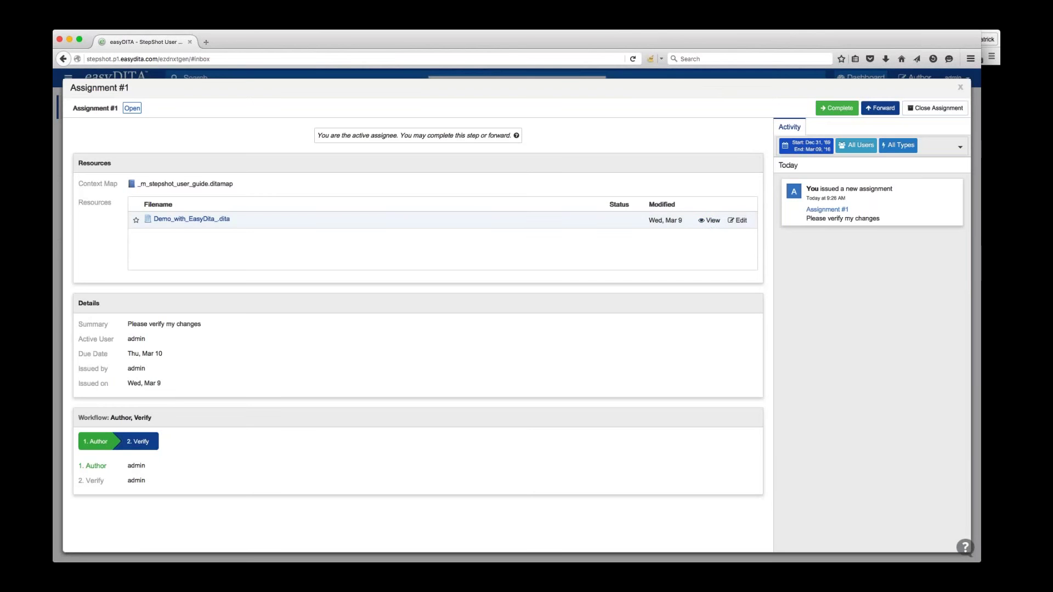
# - Complete the Author step of Assignment #1 and preview its resource Demo_with_EasyDita_.dita
pyautogui.click(836, 108)
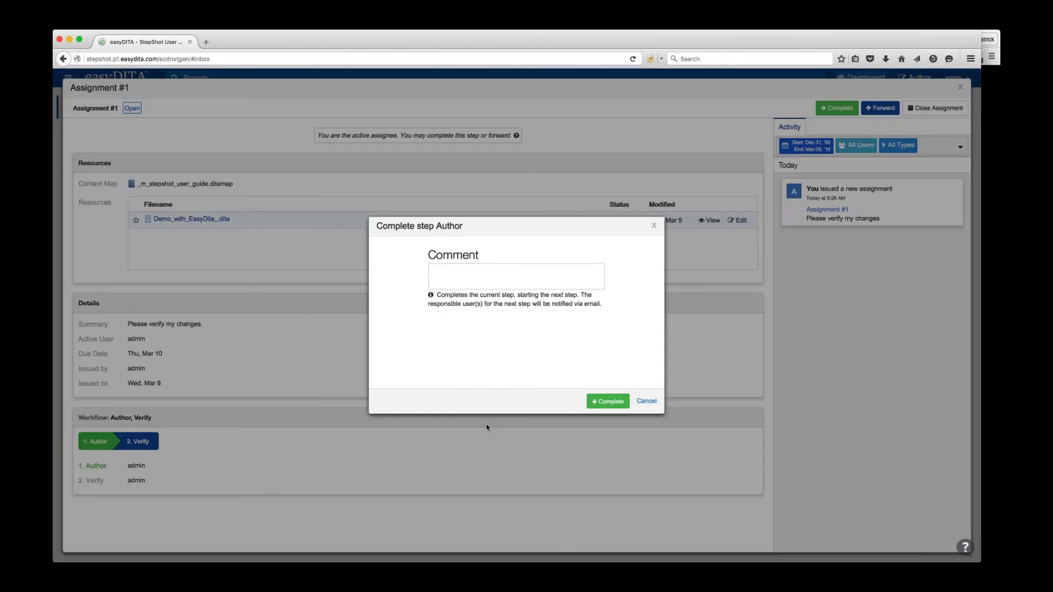
pyautogui.click(610, 402)
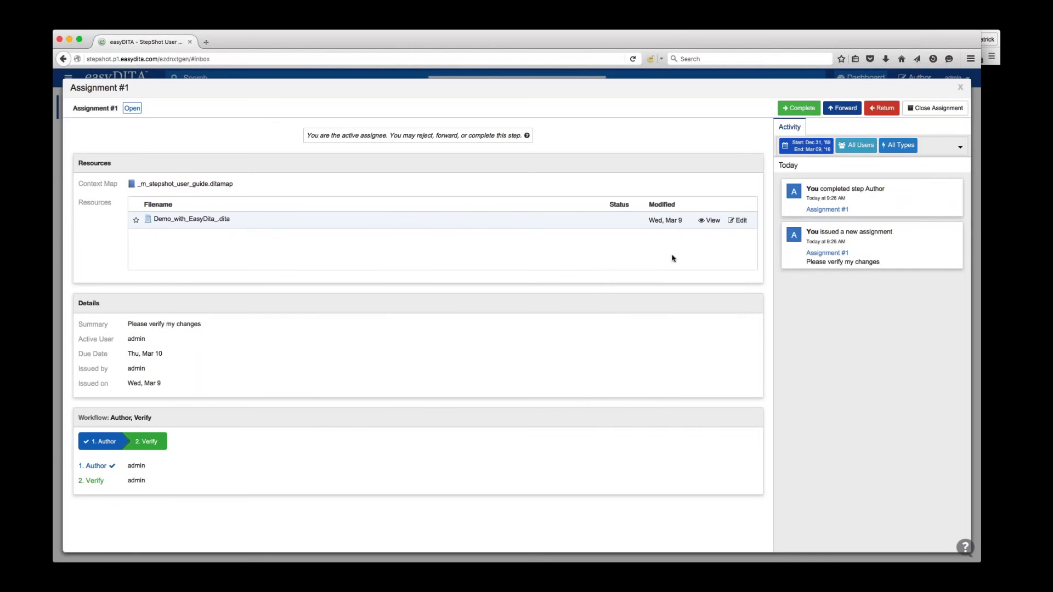
pyautogui.click(710, 222)
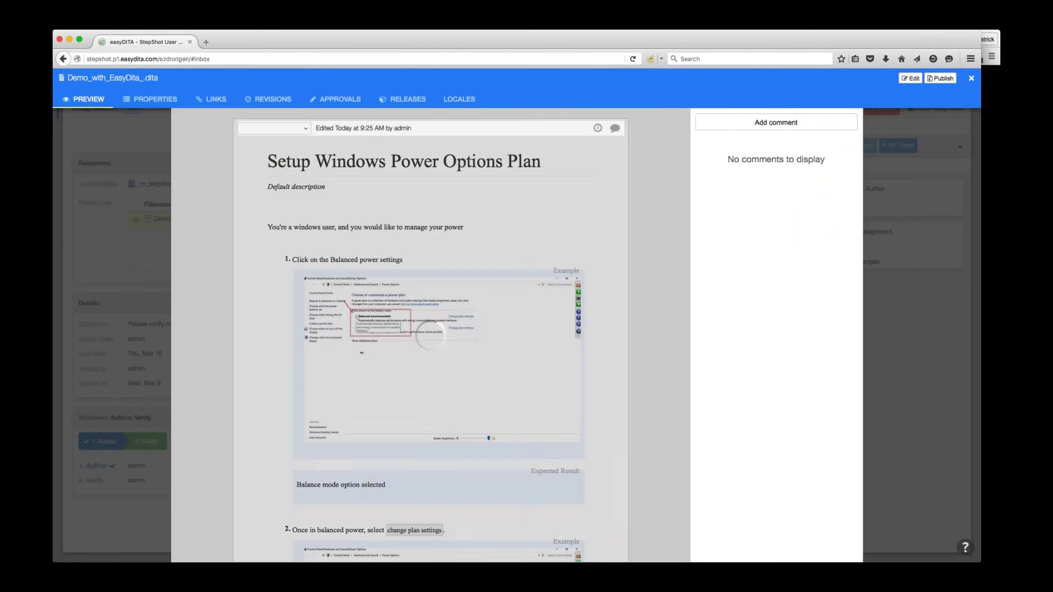
pyautogui.scroll(-10, 443, 354)
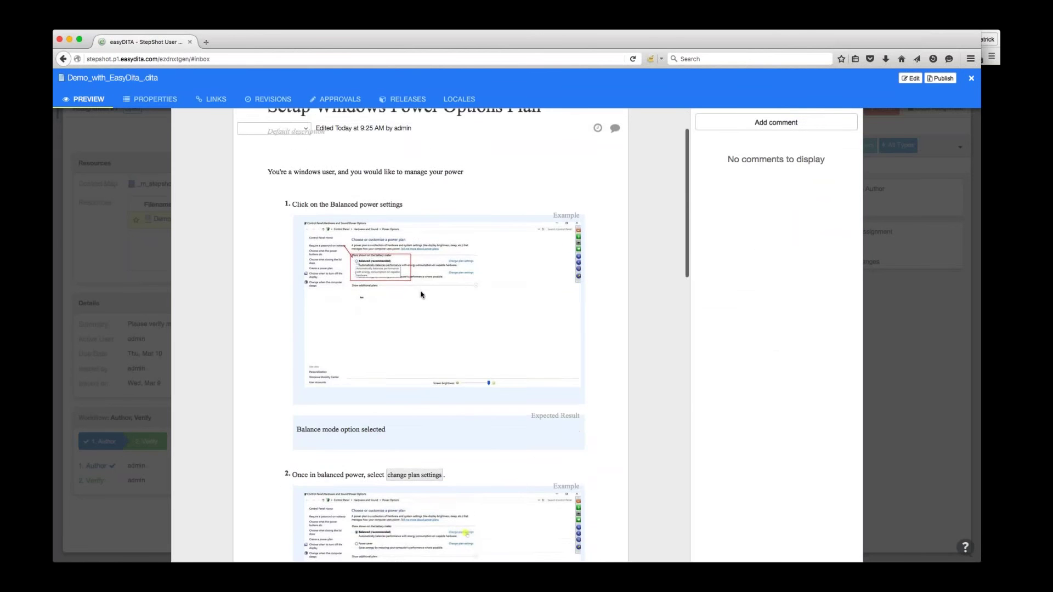
pyautogui.scroll(10, 445, 350)
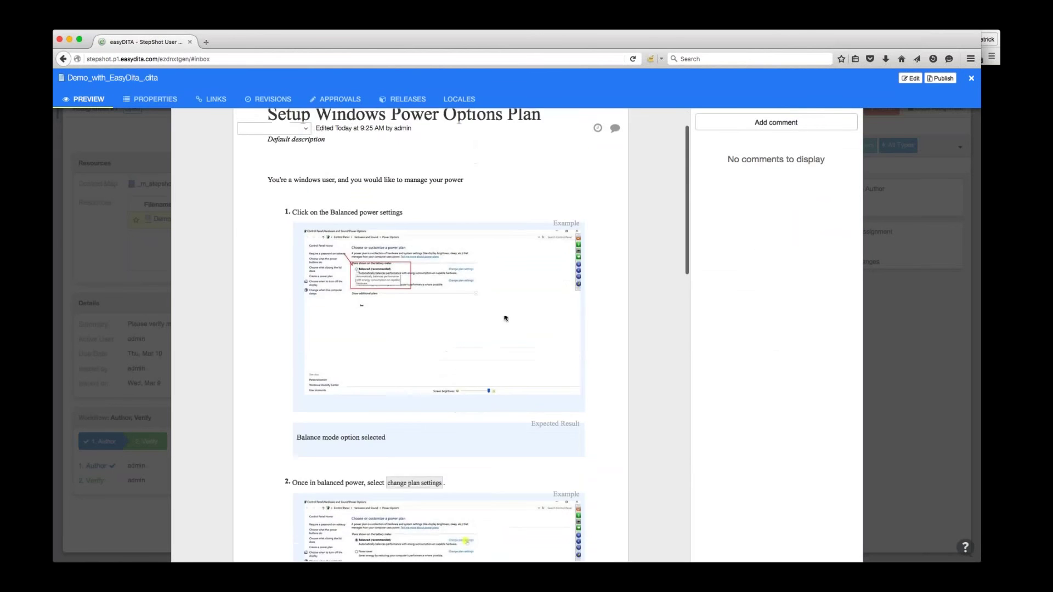
pyautogui.scroll(-2, 505, 315)
# - Comment "I think this is wrong, you should change the name of the link" on the topic's step 2 sentence, and close the preview
pyautogui.click(800, 121)
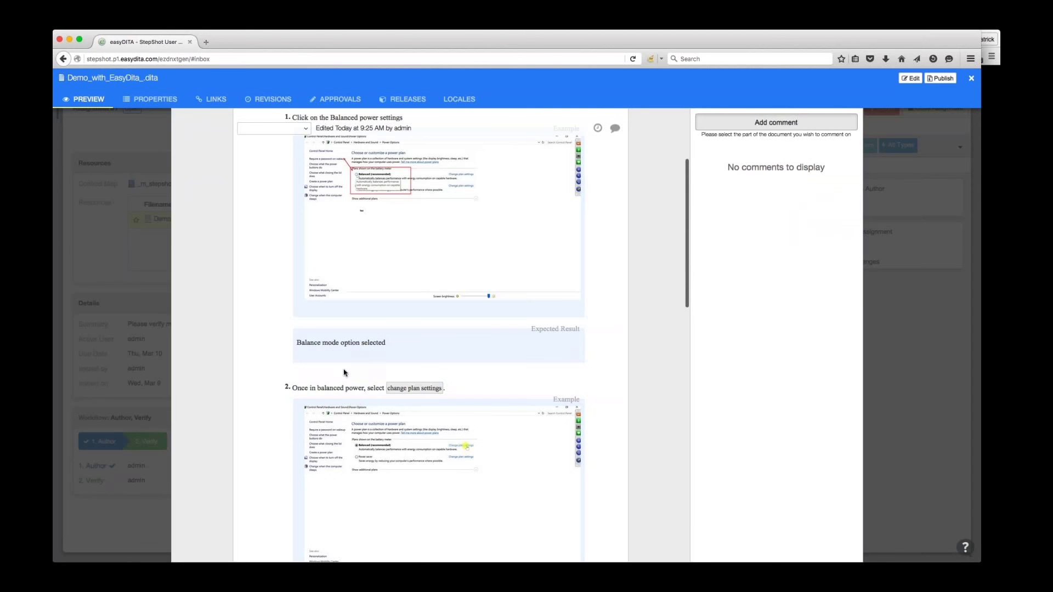
pyautogui.moveTo(292, 388); pyautogui.dragTo(384, 388)
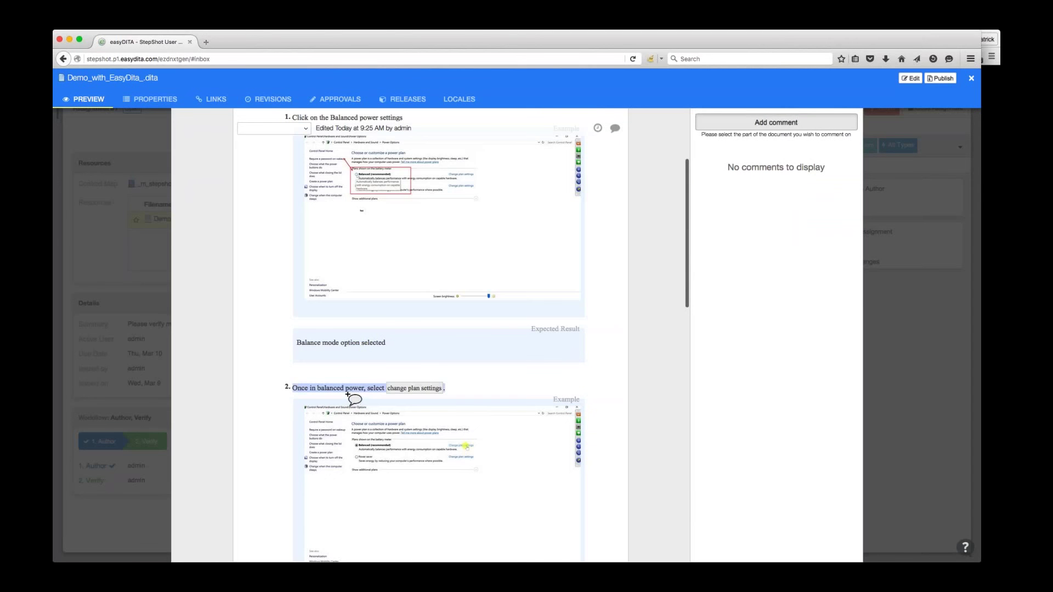
pyautogui.write('I t')
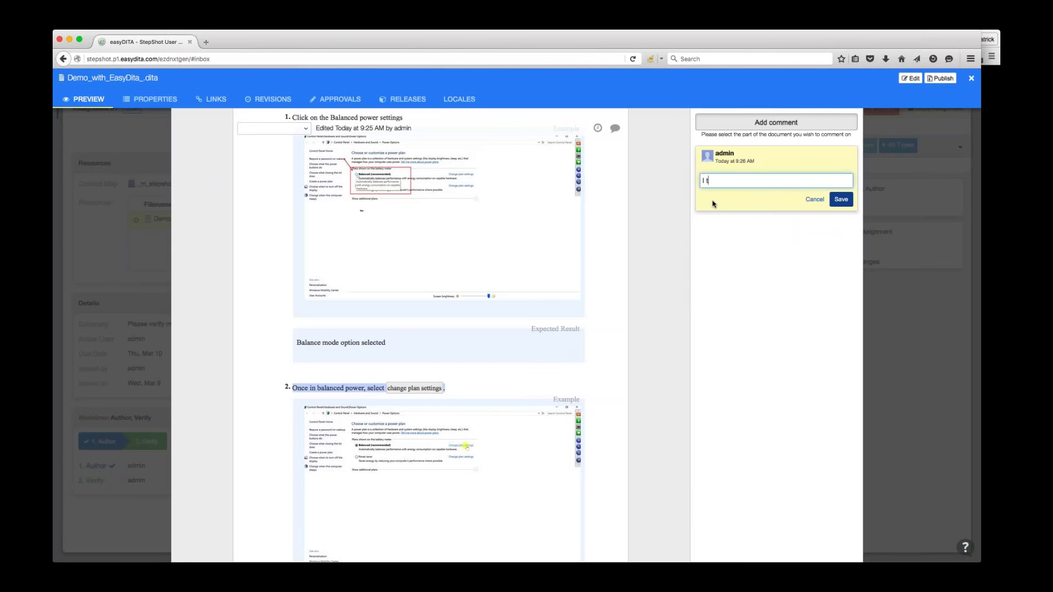
pyautogui.write('hink this is wrong, you should chang')
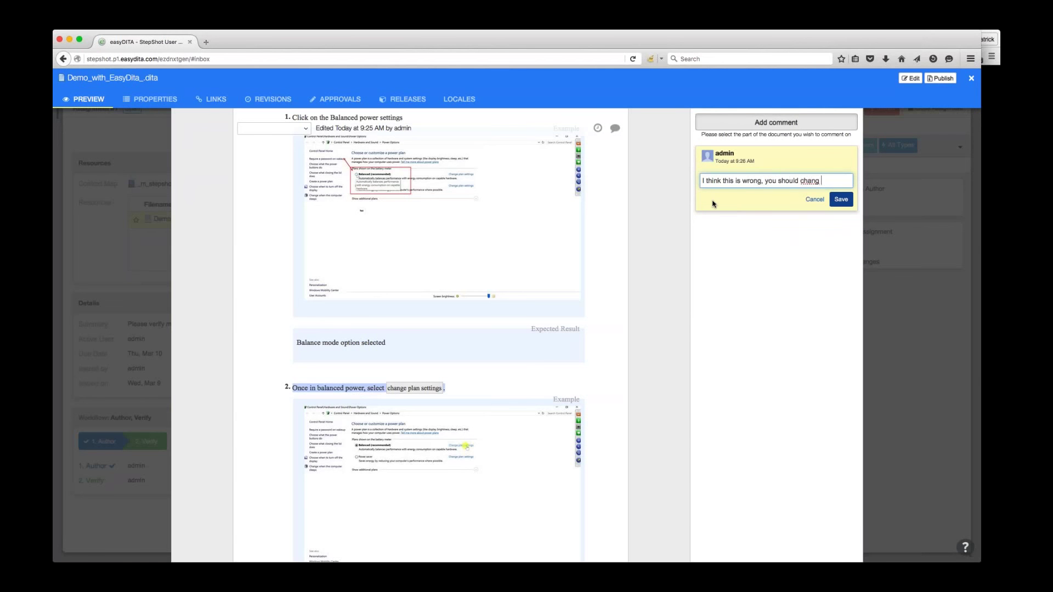
pyautogui.write('e the name of')
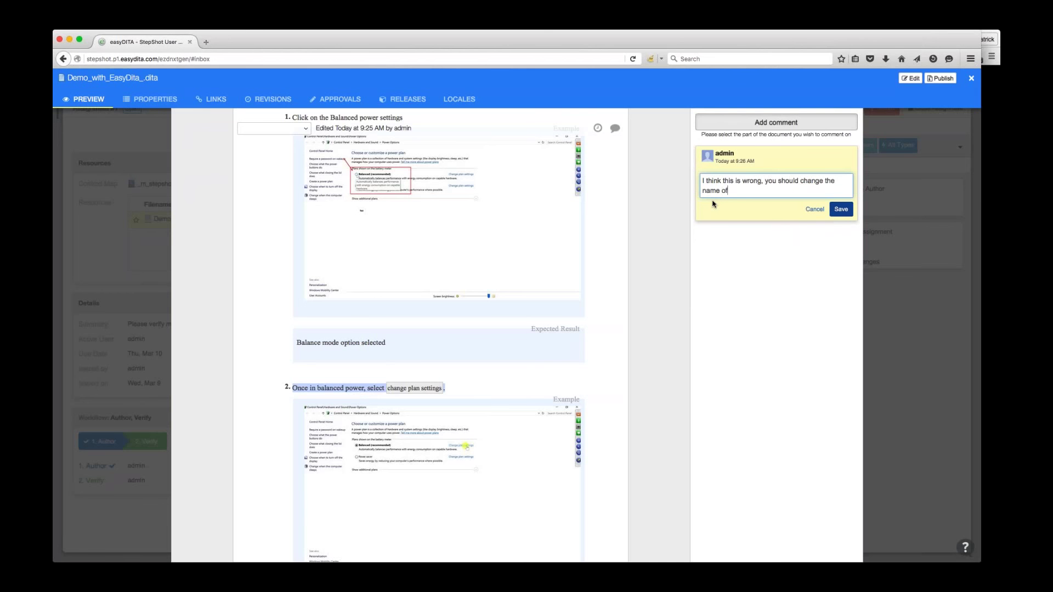
pyautogui.write(' the link')
pyautogui.click(841, 209)
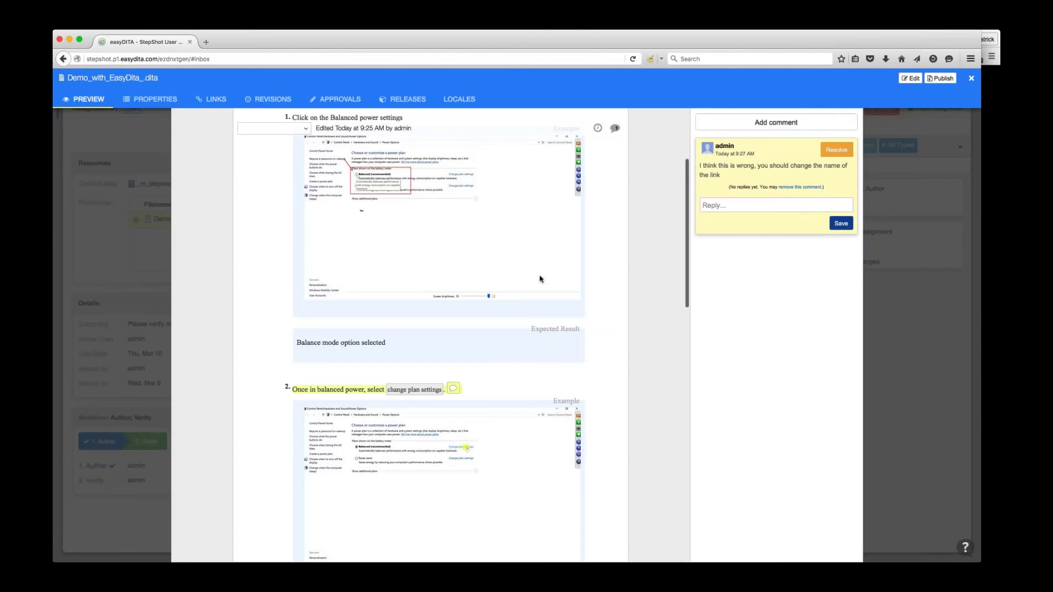
pyautogui.click(971, 79)
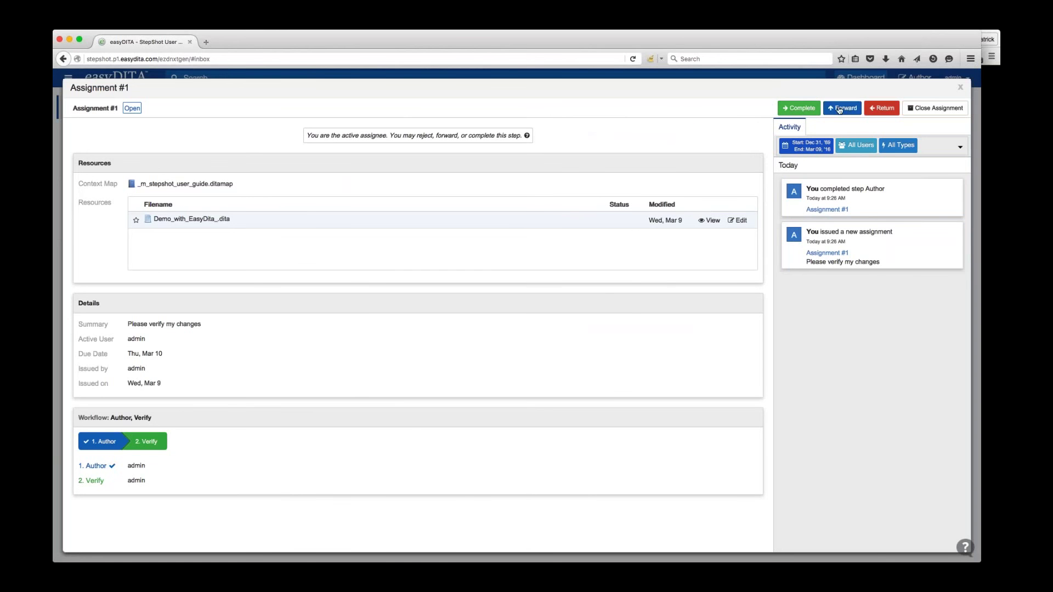
# - Return the assignment to the Author step with the comment "I left some comments, please resolve them", and leave the assignment details
pyautogui.click(884, 108)
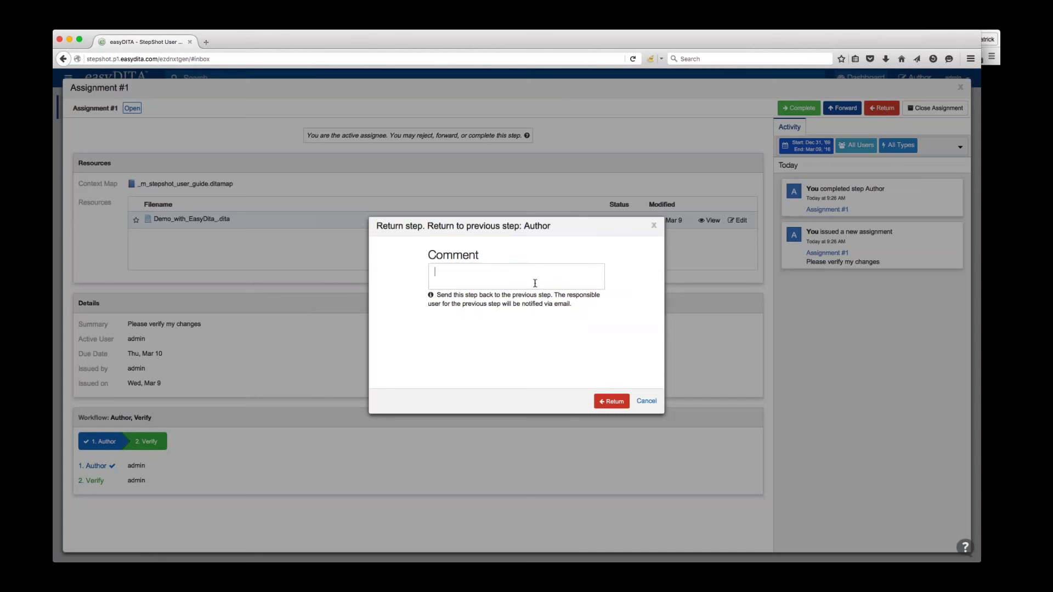
pyautogui.write('I left some comments, please')
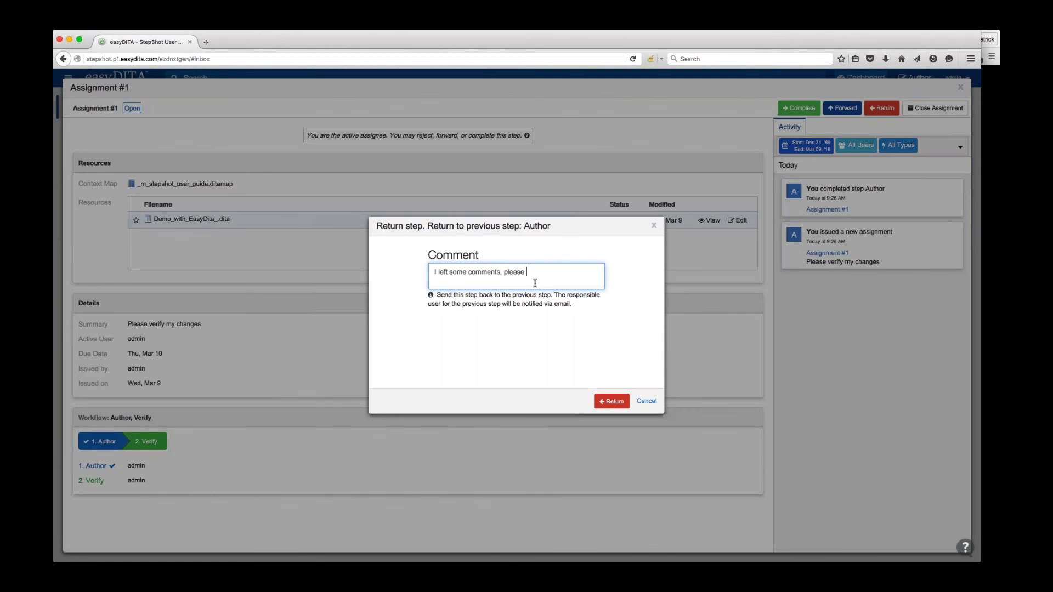
pyautogui.write(' them')
pyautogui.click(618, 404)
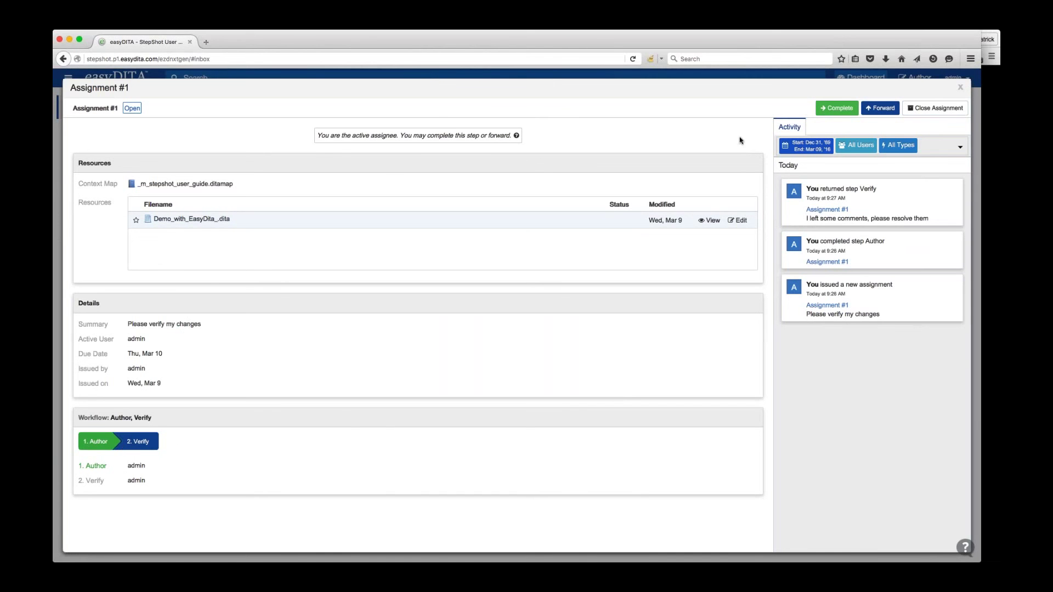
pyautogui.click(961, 89)
# - Start a new publish of the StepShot User Guide map through the DITA Open Toolkit
pyautogui.click(920, 79)
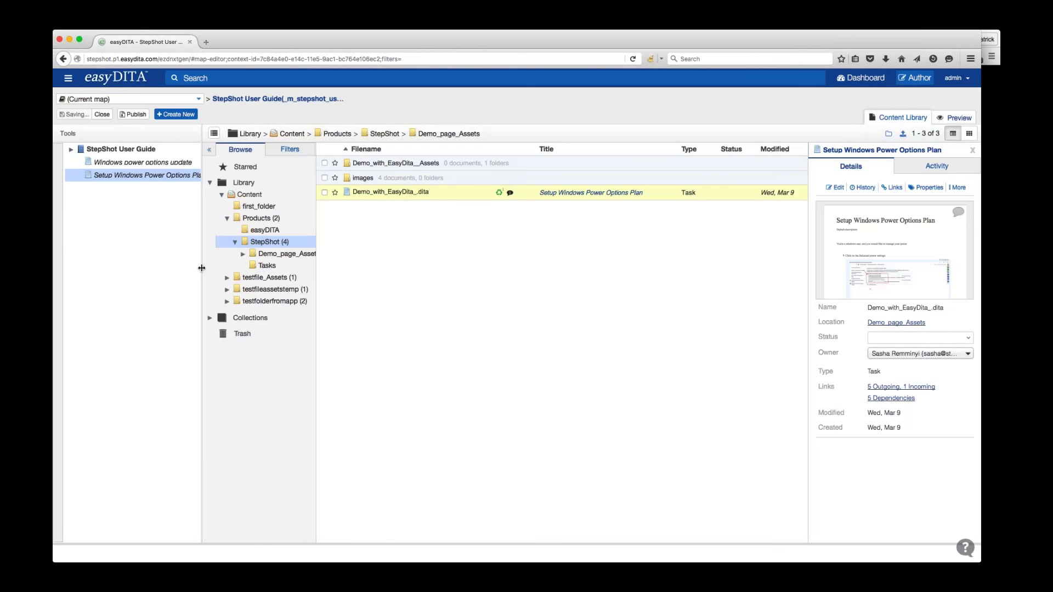
pyautogui.click(134, 114)
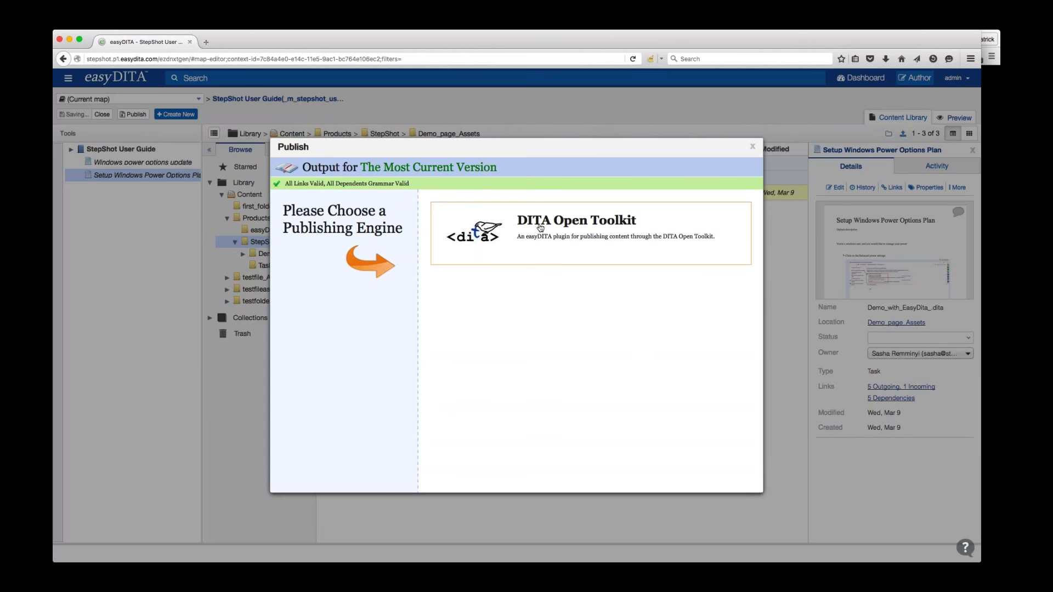
pyautogui.click(569, 235)
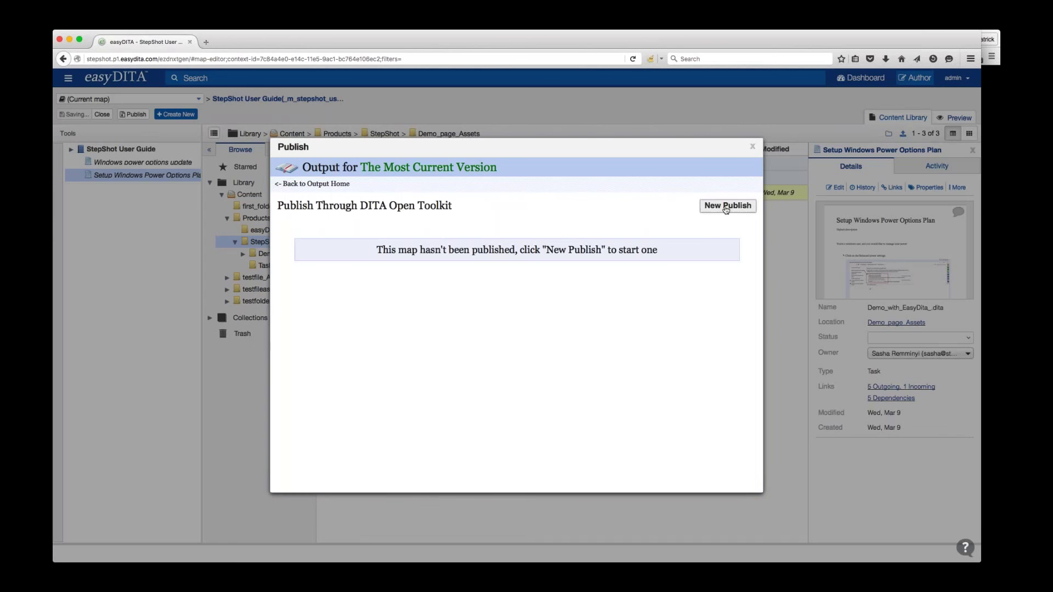
pyautogui.click(726, 208)
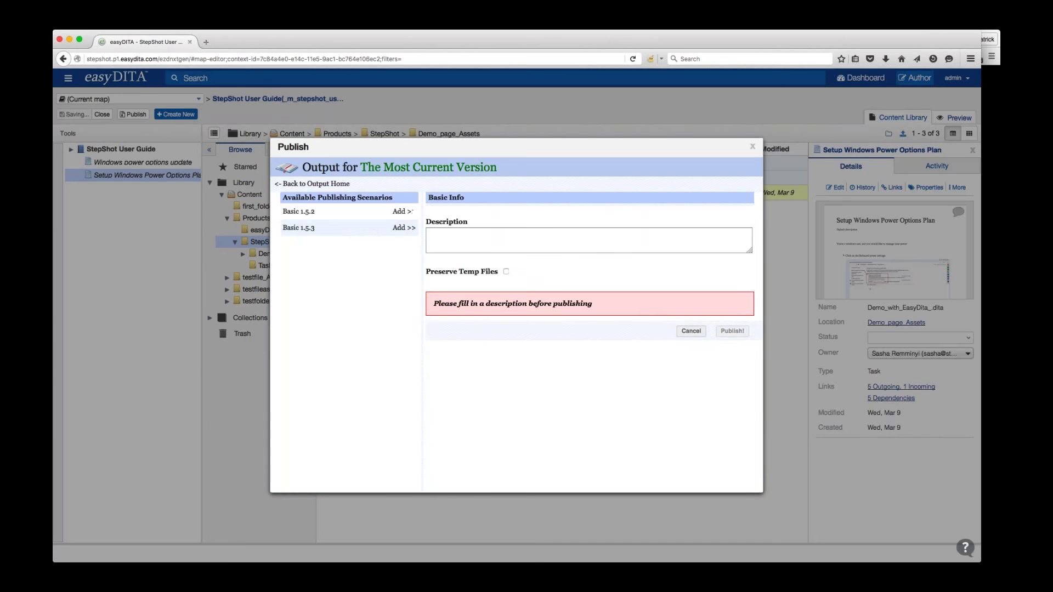
# - Publish the map using the Basic 1.5.3 scenario, with the description "Example" and PDF as the transtype
pyautogui.click(345, 230)
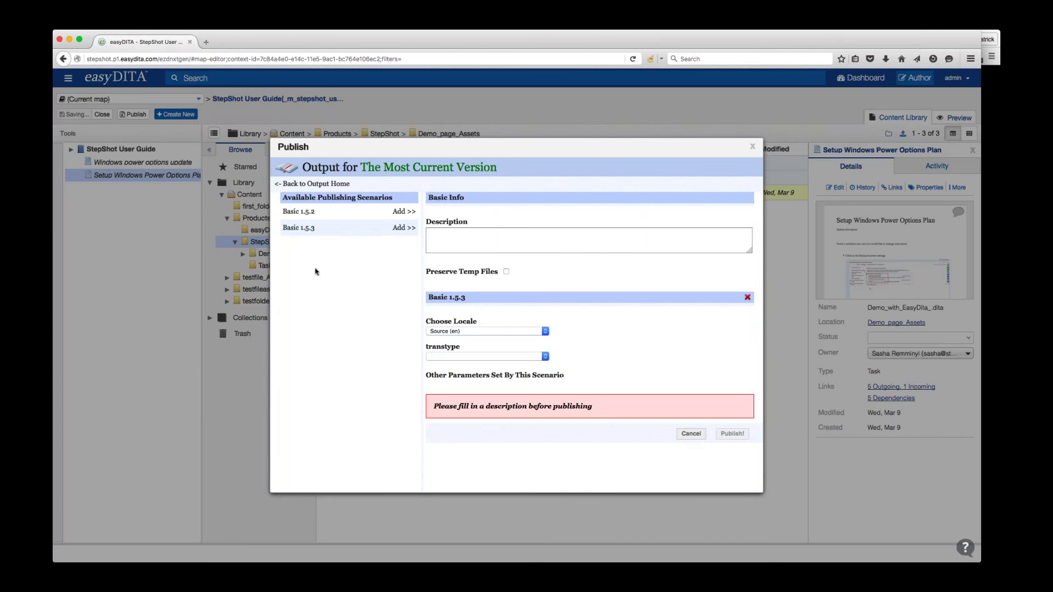
pyautogui.click(521, 239)
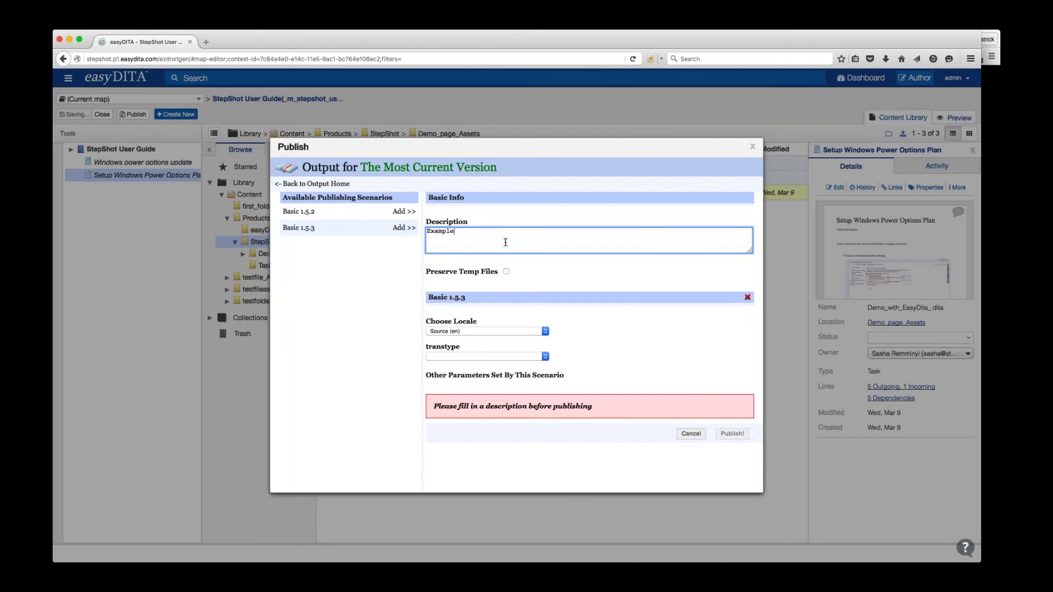
pyautogui.click(517, 358)
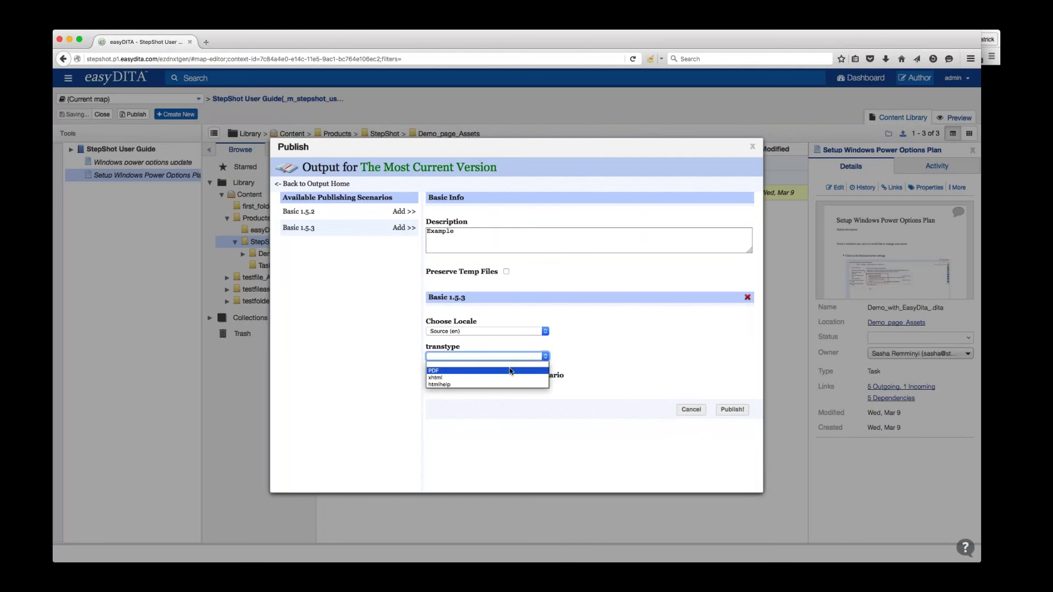
pyautogui.click(519, 370)
pyautogui.click(734, 409)
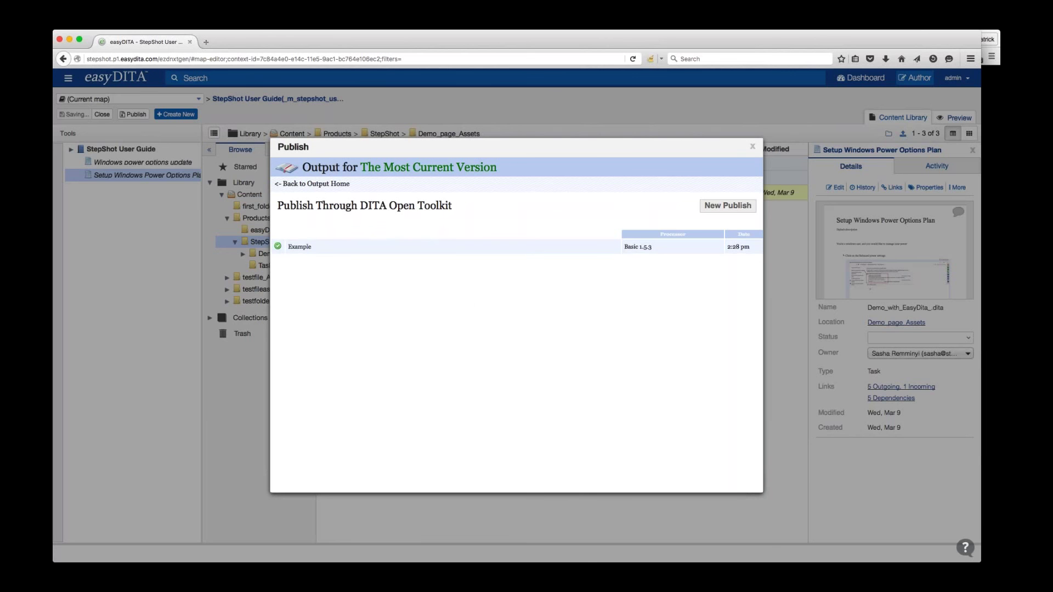
# - Download the output of the Example publish record and open the resulting _m_stepshot_user_guide.pdf
pyautogui.click(615, 247)
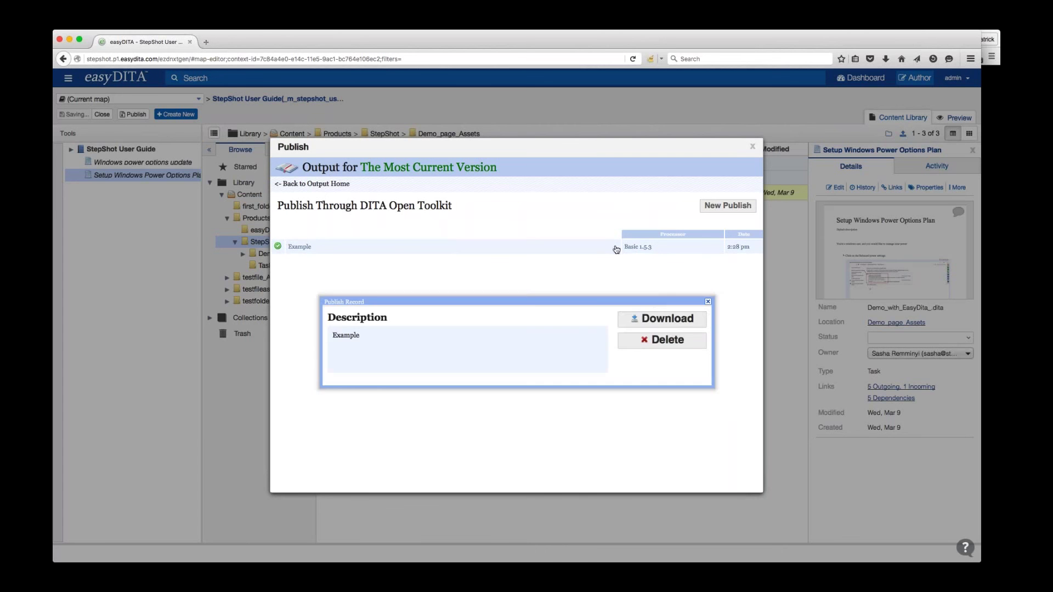
pyautogui.click(669, 319)
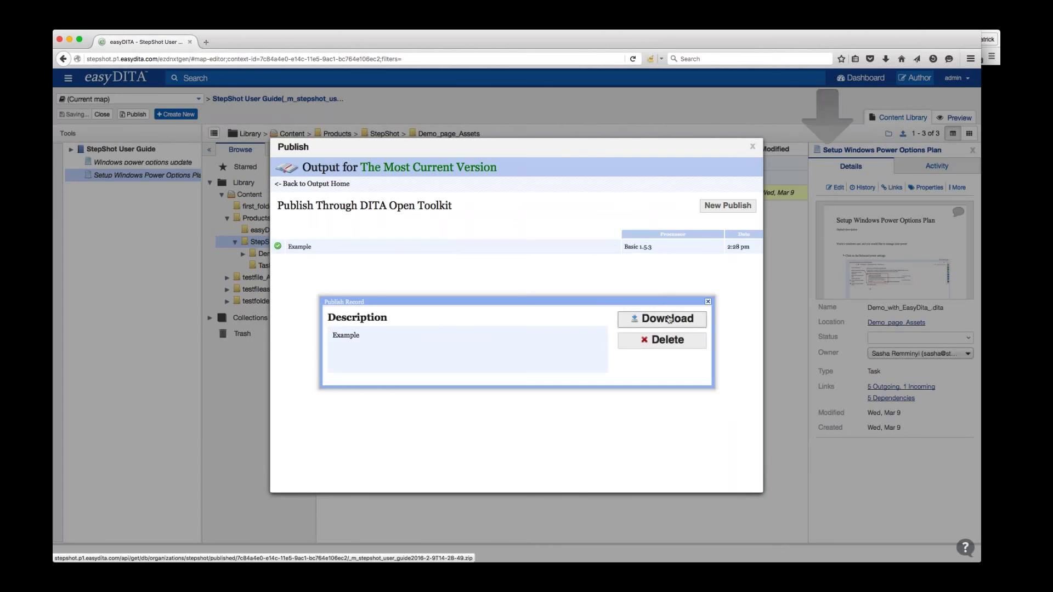
pyautogui.click(885, 59)
pyautogui.click(882, 82)
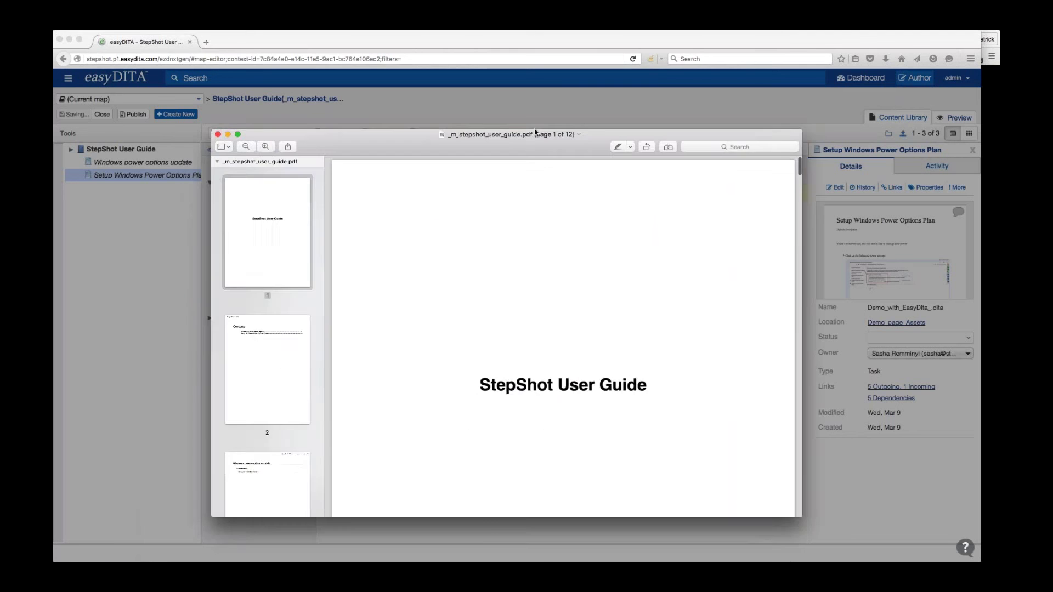
# - Examine the PDF's contents page and the Setup Windows Power Options Plan section, and quit the PDF viewer
pyautogui.click(279, 268)
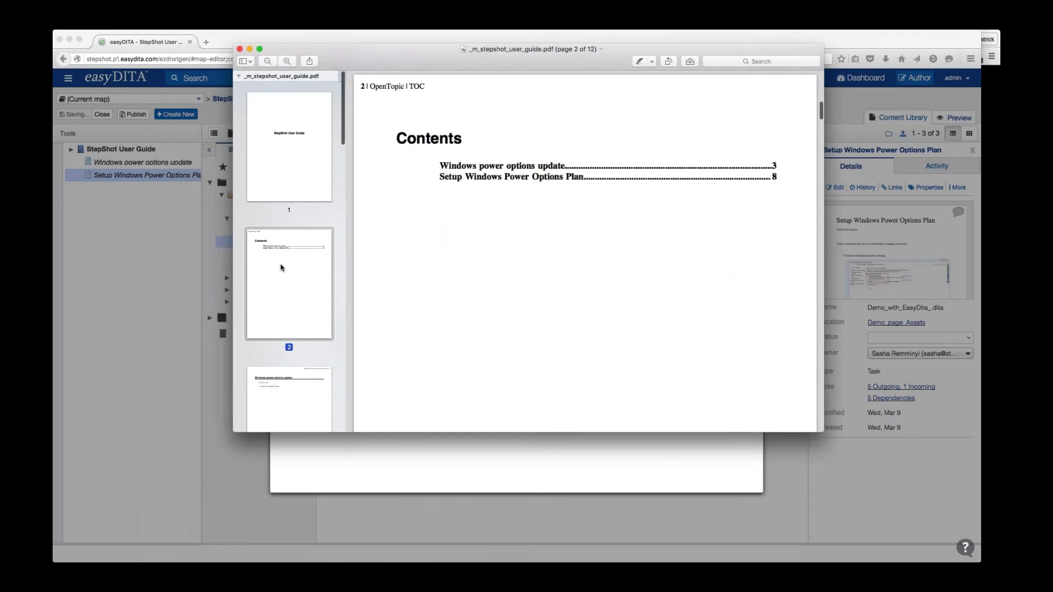
pyautogui.click(466, 181)
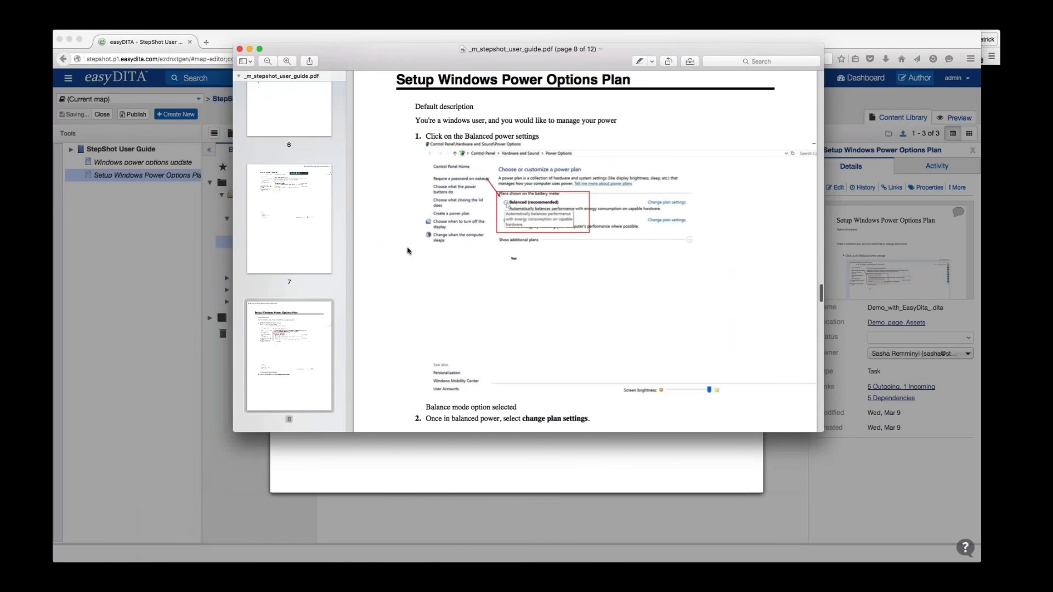
pyautogui.scroll(-5, 406, 251)
pyautogui.scroll(-10, 406, 251)
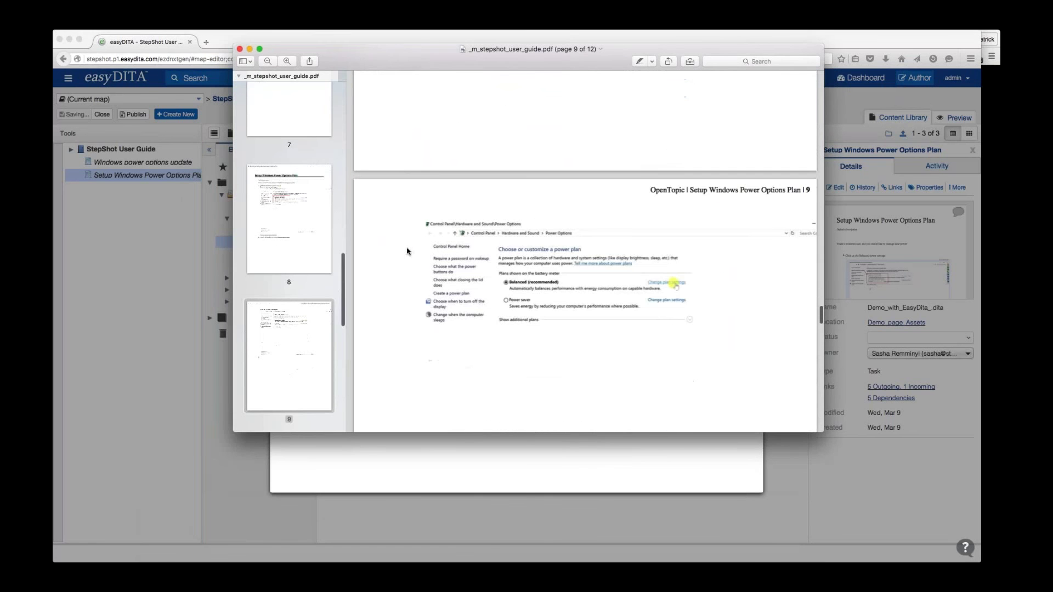
pyautogui.scroll(-10, 406, 254)
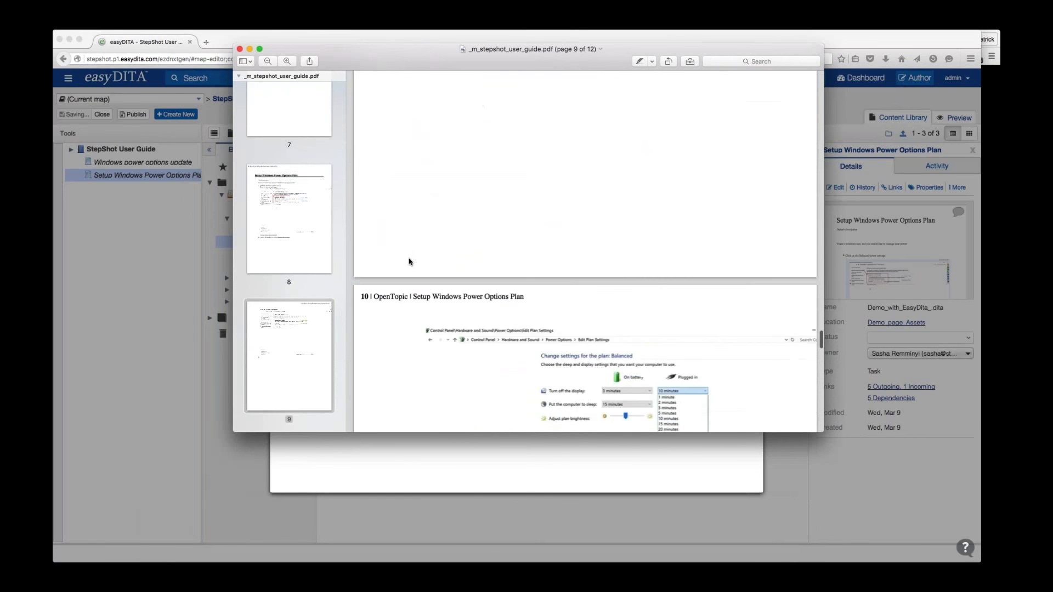
pyautogui.scroll(-4, 423, 284)
pyautogui.scroll(7, 416, 291)
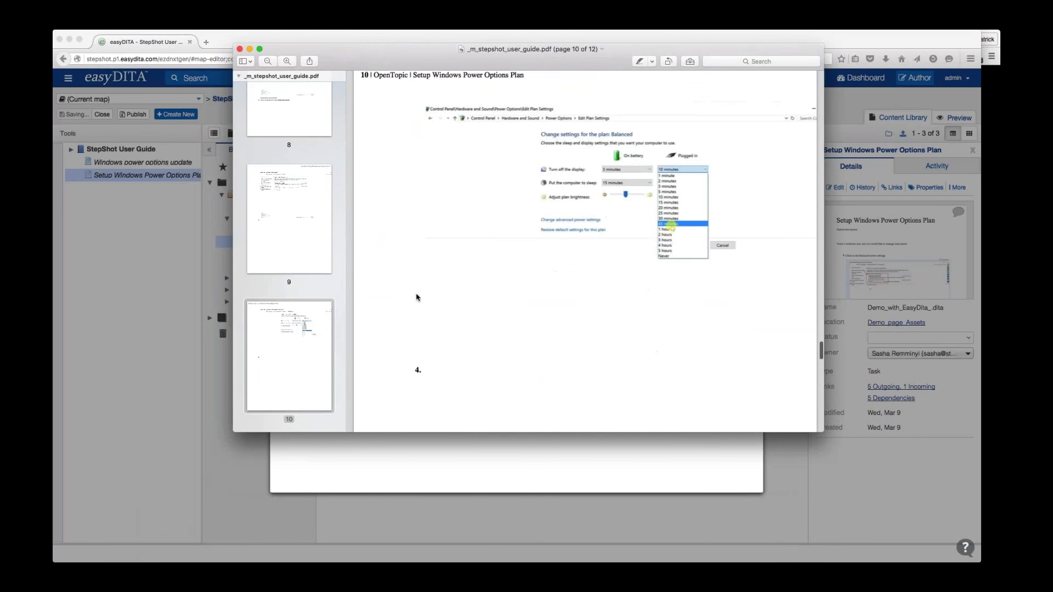
pyautogui.press('super+q')
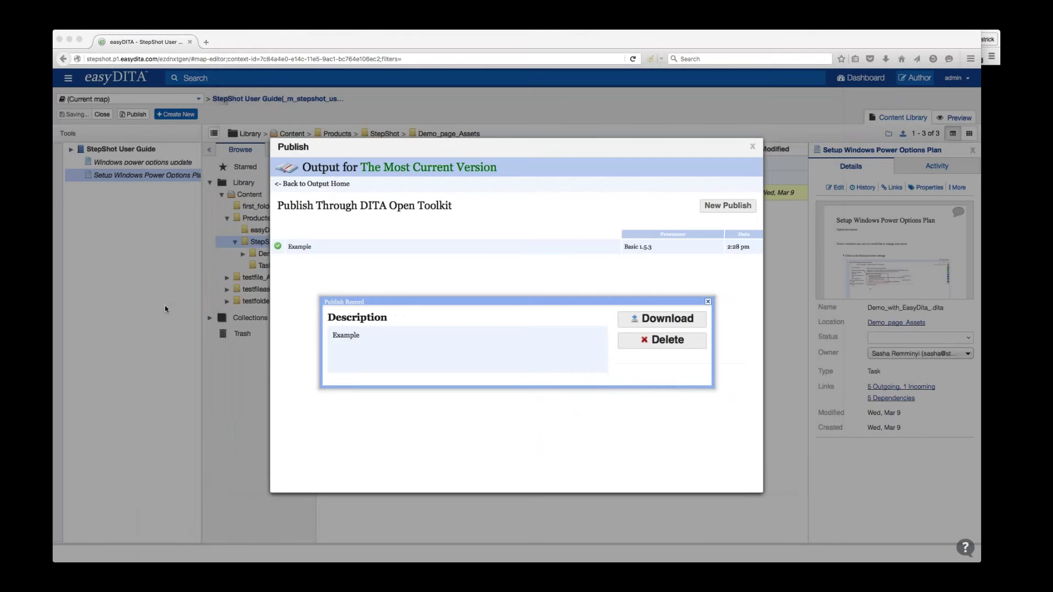
# - Close the publish record and the Publish dialog, and switch to the StepShot presentation in Google Slides
pyautogui.click(708, 302)
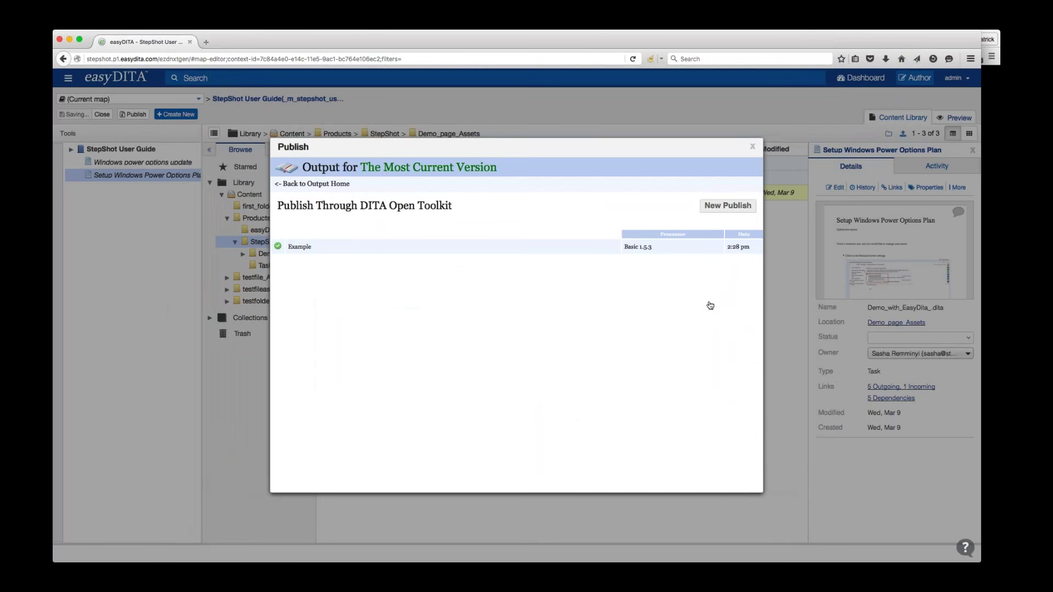
pyautogui.click(753, 148)
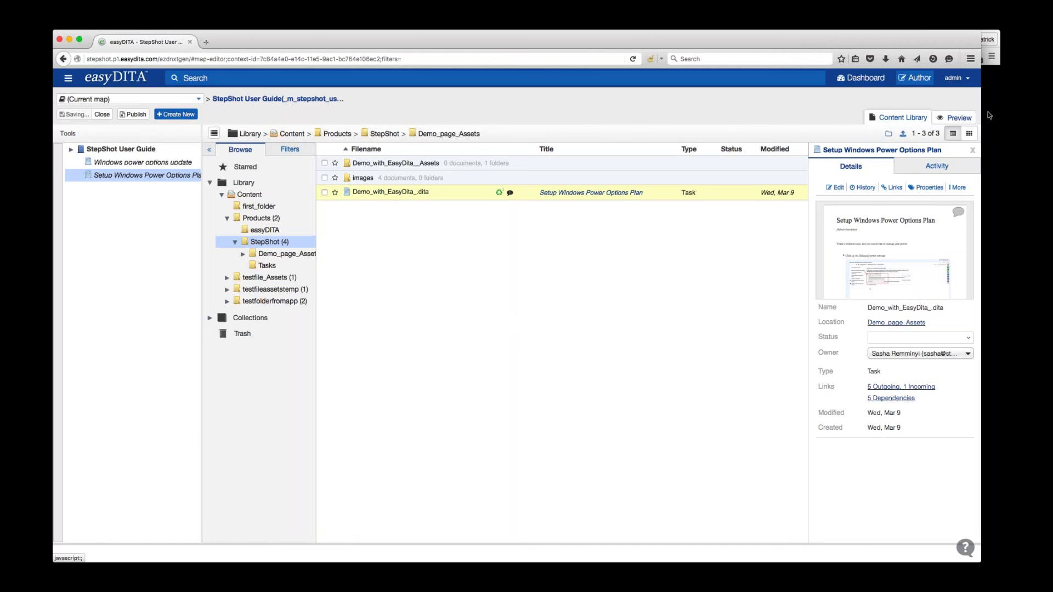
pyautogui.press('super+Tab')
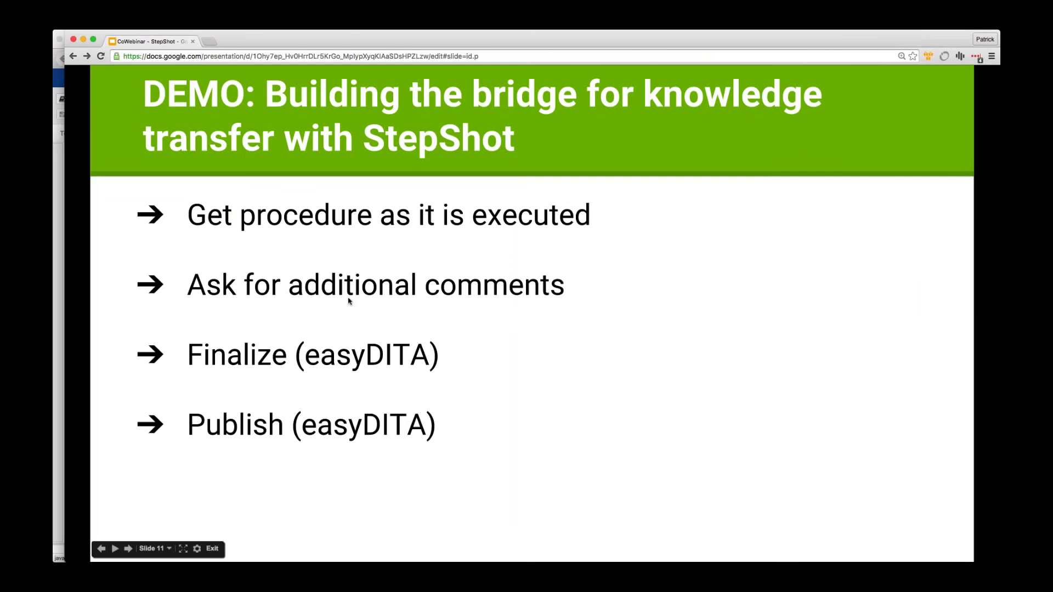